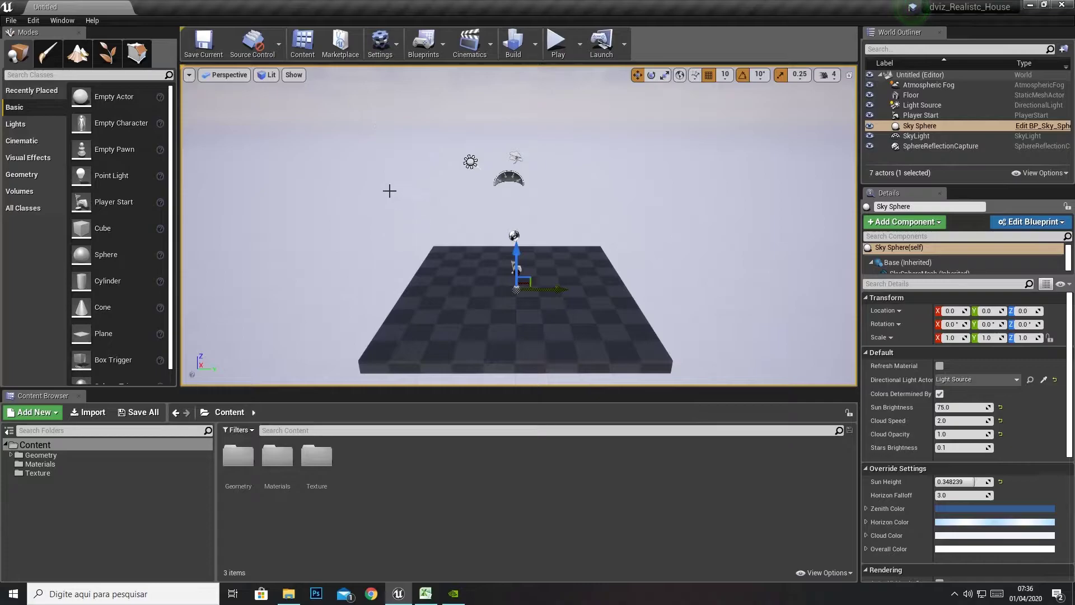
# Inspect the Floor and SphereReflectionCapture, undoing two accidental changes
pyautogui.click(586, 299)
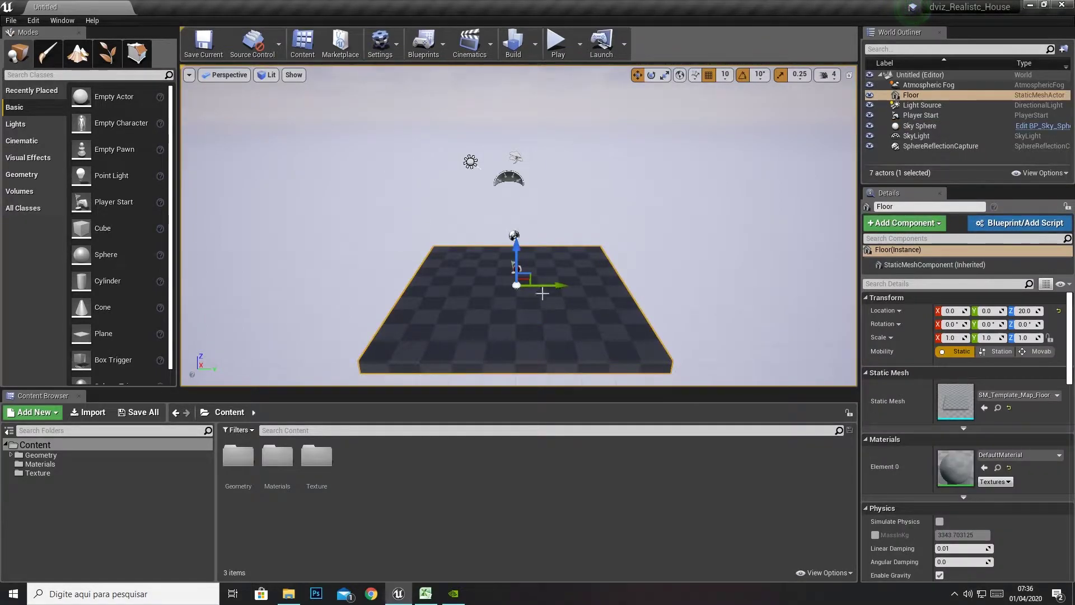
pyautogui.click(514, 237)
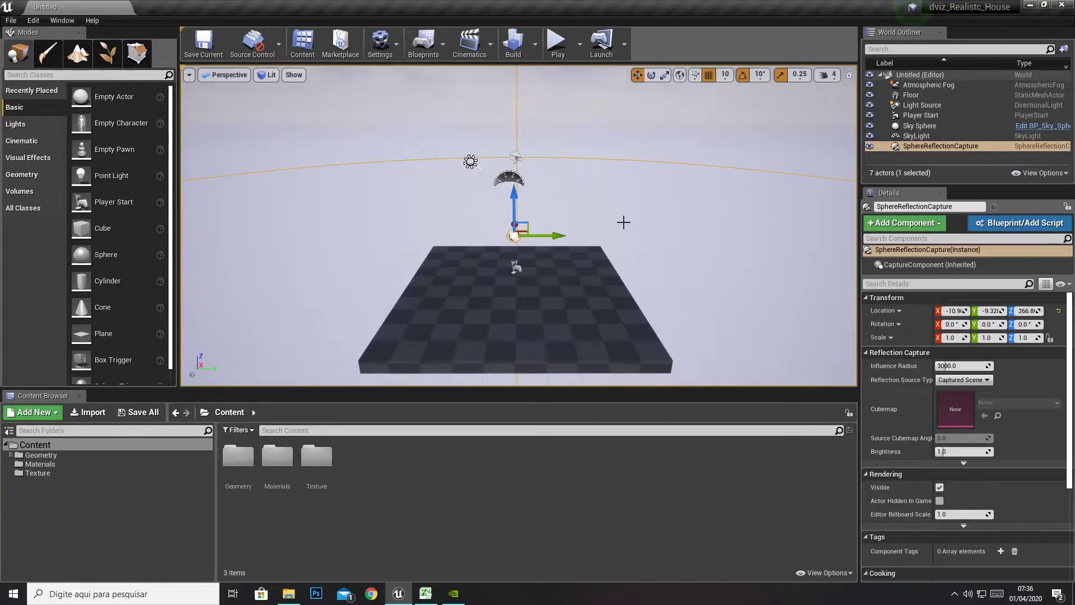
pyautogui.click(569, 224)
pyautogui.hotkey('ctrl', 'z')
pyautogui.click(525, 247)
pyautogui.hotkey('ctrl', 'z')
# Hide the SphereReflectionCapture with its World Outliner eye icon
pyautogui.click(573, 202)
pyautogui.click(511, 236)
pyautogui.press('h')
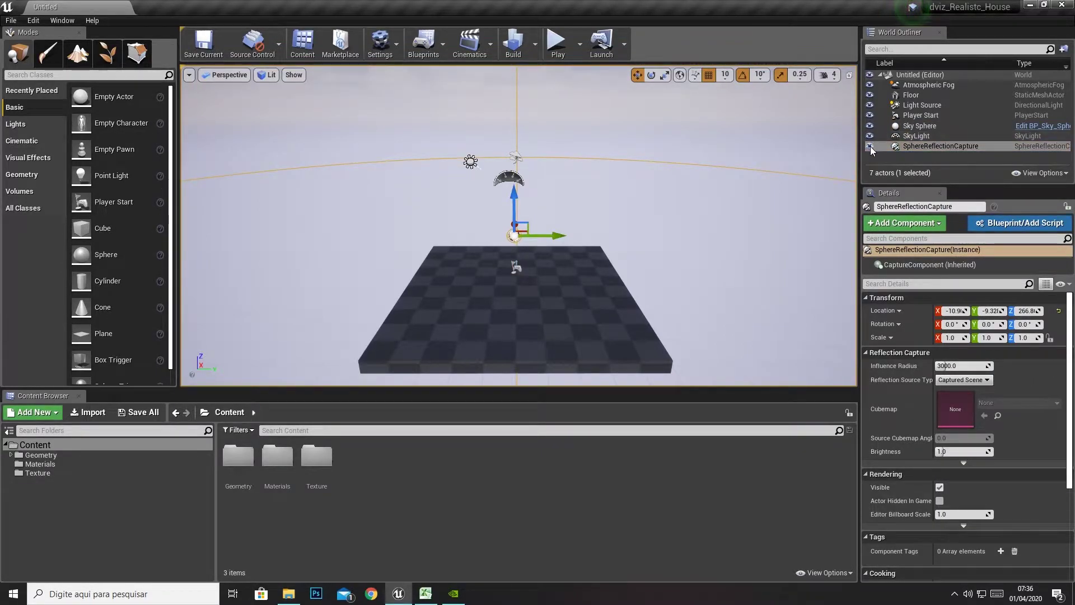
pyautogui.click(602, 209)
pyautogui.click(532, 189)
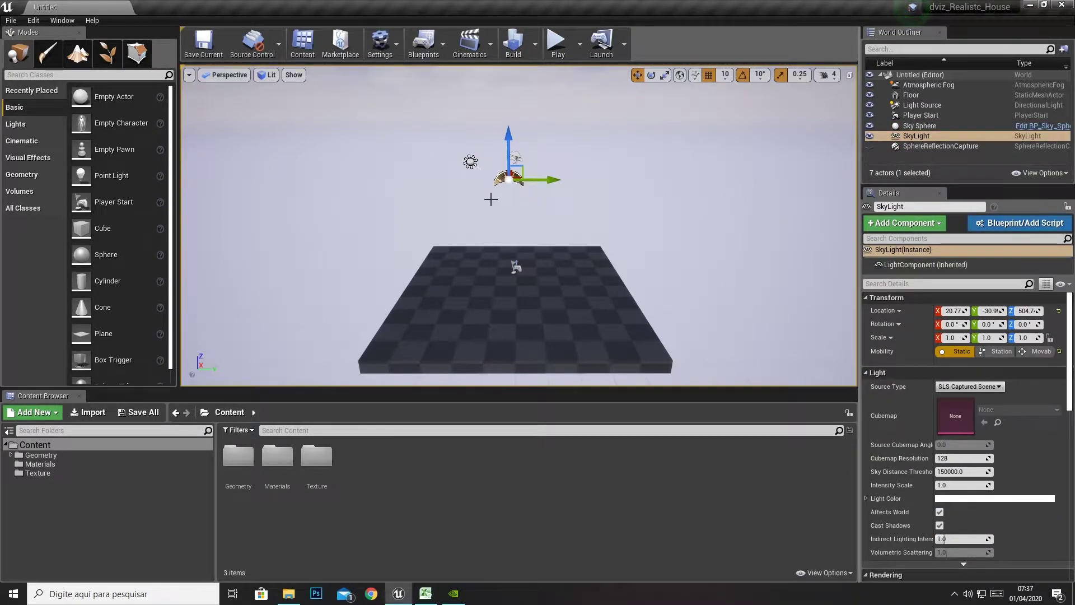
# Inspect the Light Source, Sky Sphere and SkyLight actors
pyautogui.keyDown('ctrl'); pyautogui.click(465, 158); pyautogui.keyUp('ctrl')
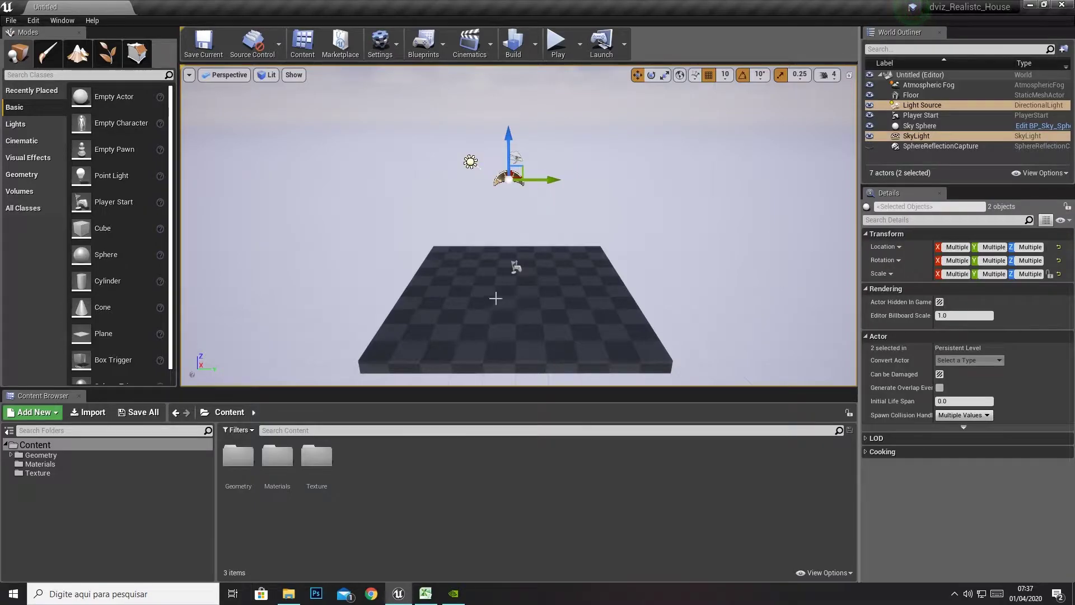
pyautogui.click(507, 202)
pyautogui.click(471, 161)
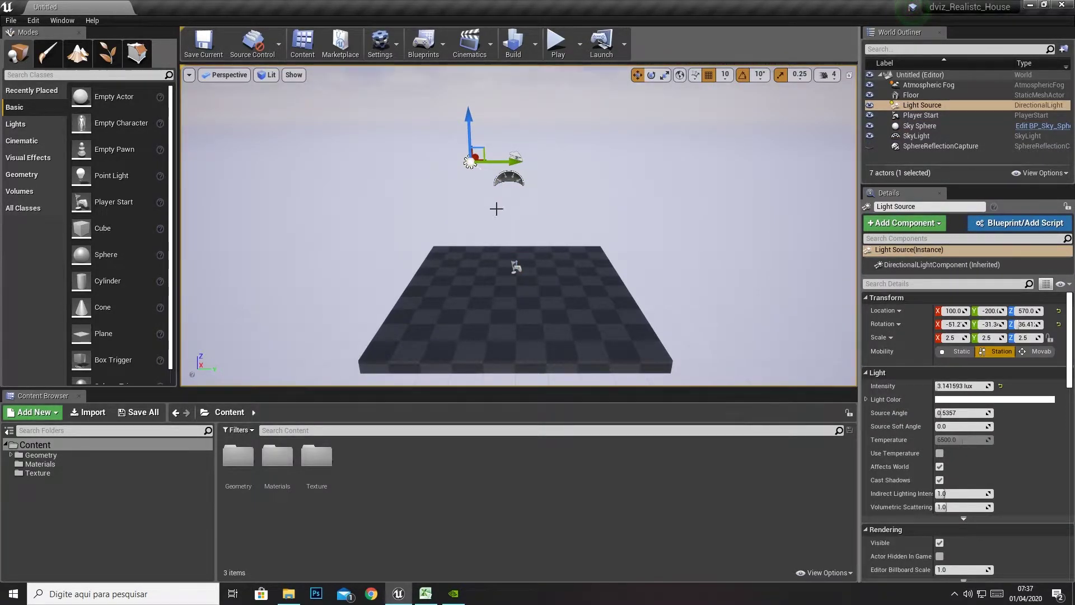
pyautogui.click(509, 177)
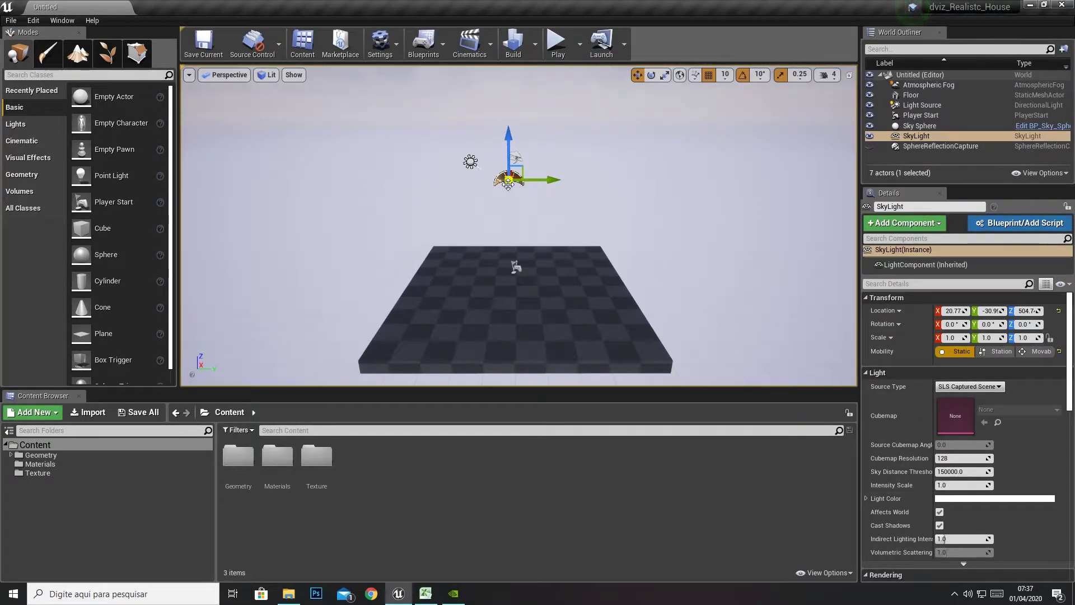
# Hide the SkyLight and the Light Source, leaving the floor nearly black
pyautogui.click(869, 136)
pyautogui.click(470, 162)
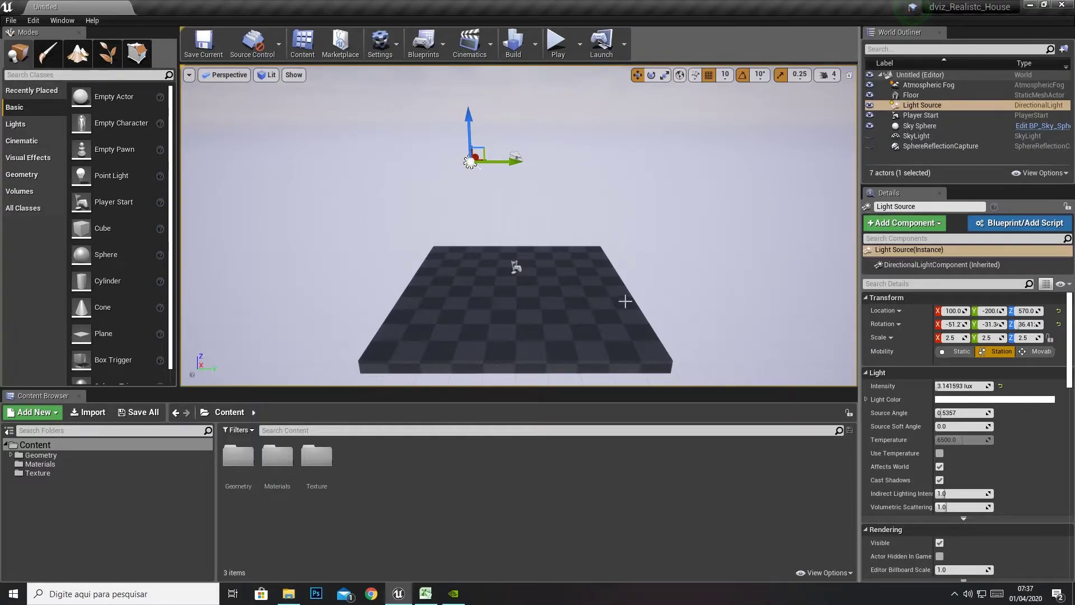
pyautogui.click(870, 105)
pyautogui.click(929, 84)
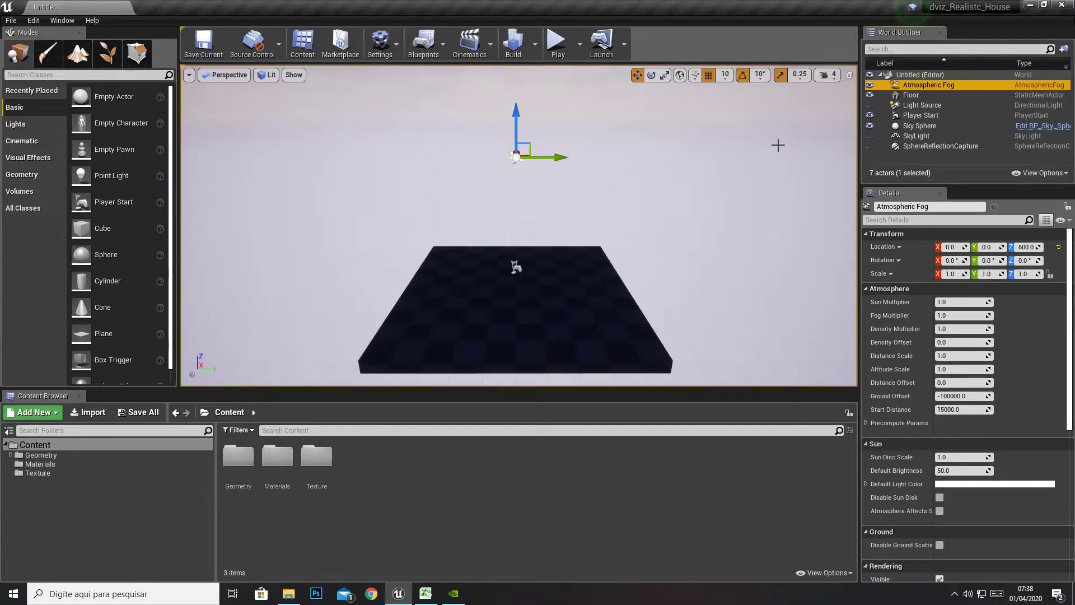
# Toggle Atmospheric Fog visibility, select the Sky Sphere, and look around the cloudy blue sky
pyautogui.click(869, 85)
pyautogui.click(649, 188)
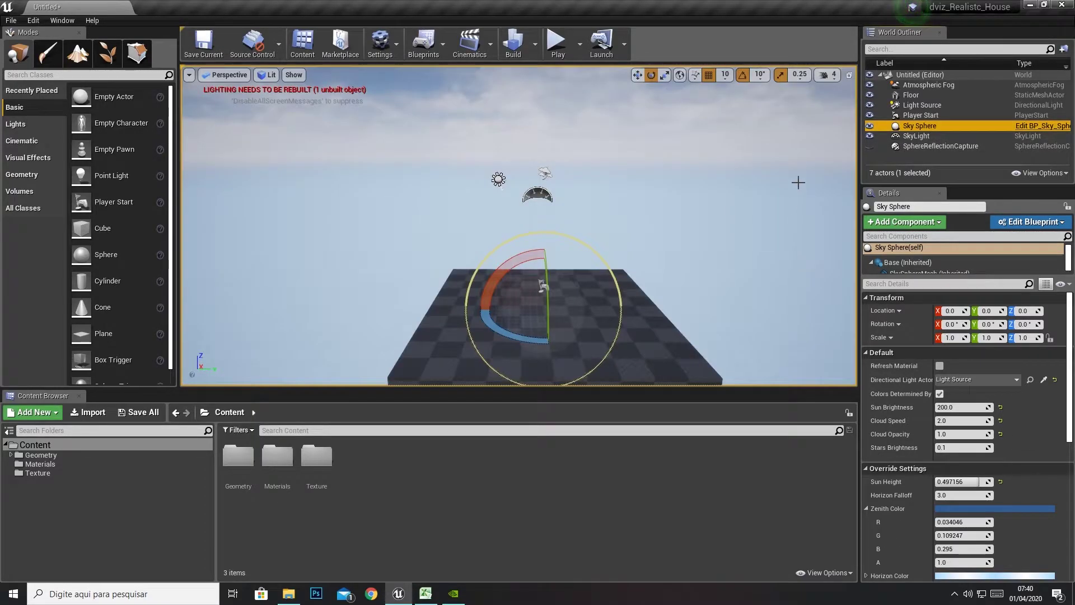
pyautogui.moveTo(466, 276); pyautogui.dragTo(551, 170, button='right')
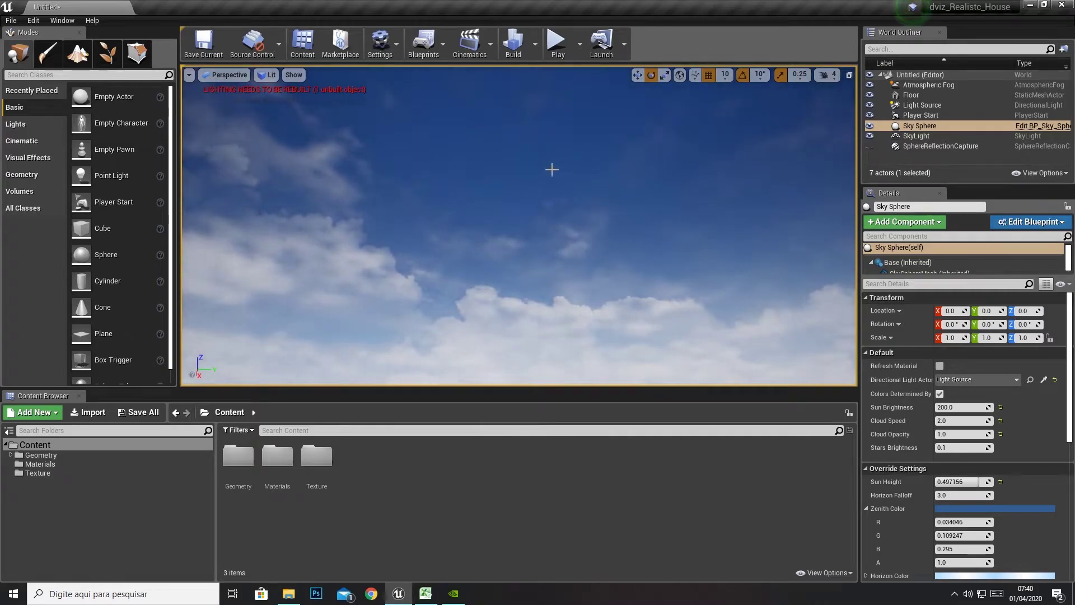
pyautogui.moveTo(407, 220)
pyautogui.mouseDown(button='right')
pyautogui.moveTo(347, 212)
pyautogui.moveTo(359, 291)
pyautogui.mouseUp(button='right')
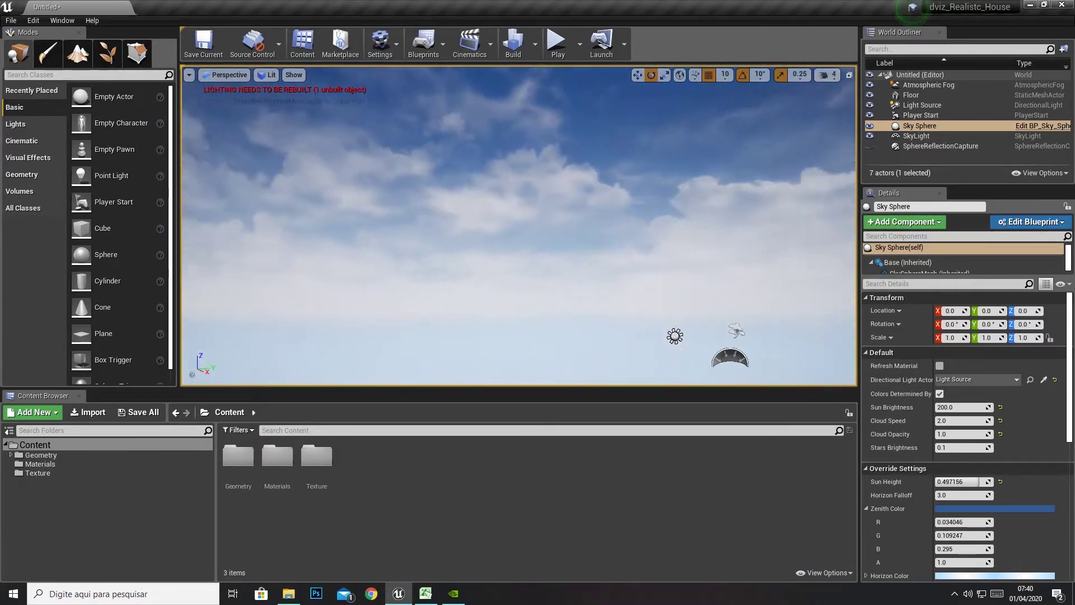
pyautogui.moveTo(605, 183); pyautogui.dragTo(605, 269, button='right')
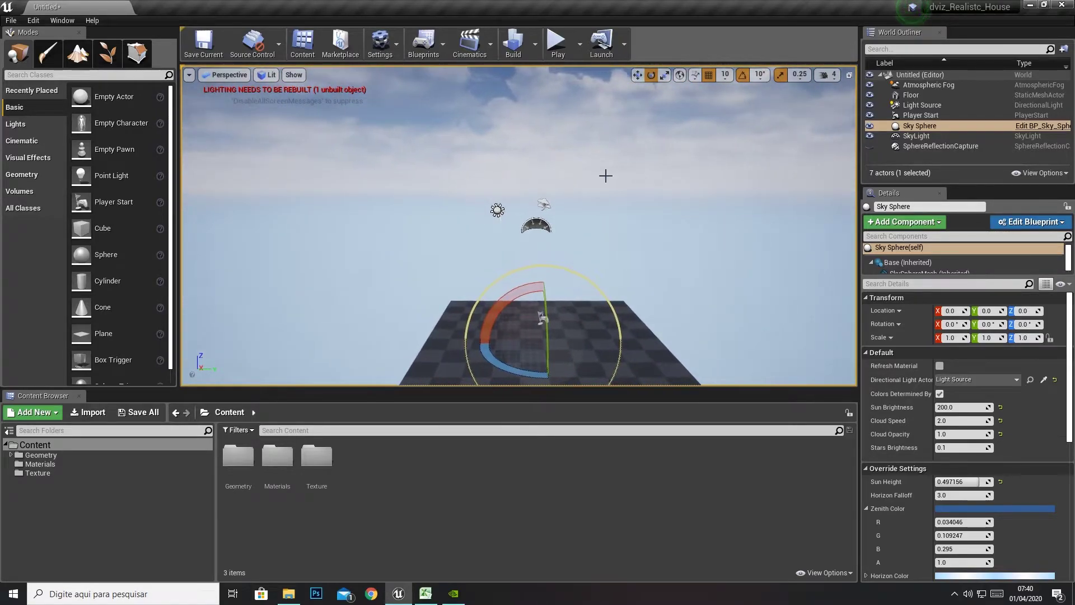
# Rotate the Light Source sun to roughly -264, -11.7, 182.9, darkening the floor
pyautogui.click(497, 210)
pyautogui.moveTo(543, 174)
pyautogui.mouseDown()
pyautogui.moveTo(529, 193)
pyautogui.moveTo(504, 168)
pyautogui.mouseUp()
pyautogui.moveTo(605, 269); pyautogui.dragTo(605, 224, button='right')
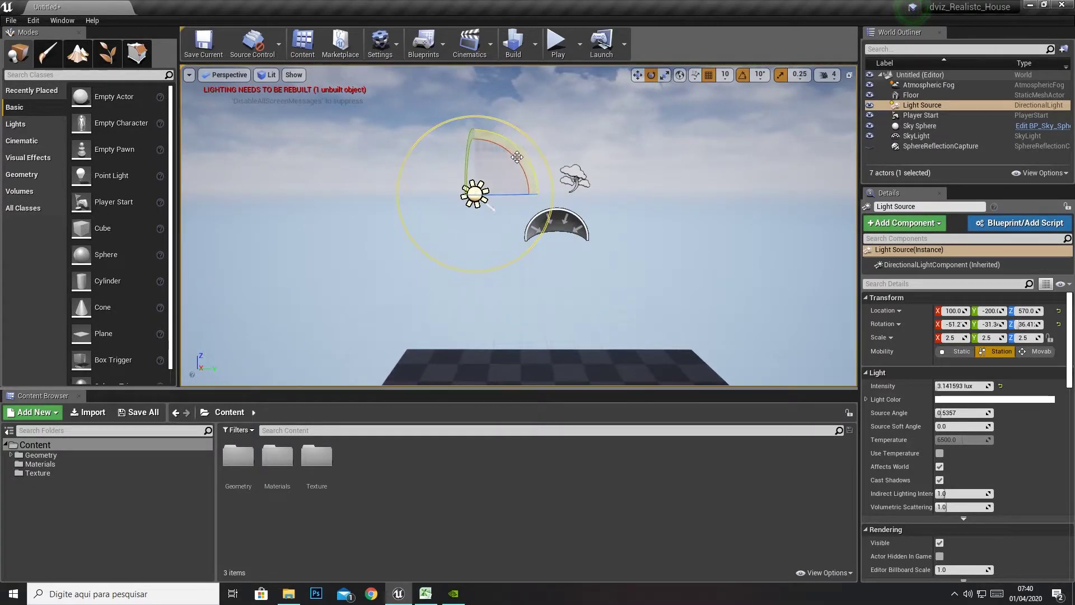
pyautogui.moveTo(503, 168); pyautogui.dragTo(493, 157)
pyautogui.moveTo(605, 224)
pyautogui.mouseDown(button='right')
pyautogui.moveTo(661, 185)
pyautogui.moveTo(702, 239)
pyautogui.mouseUp(button='right')
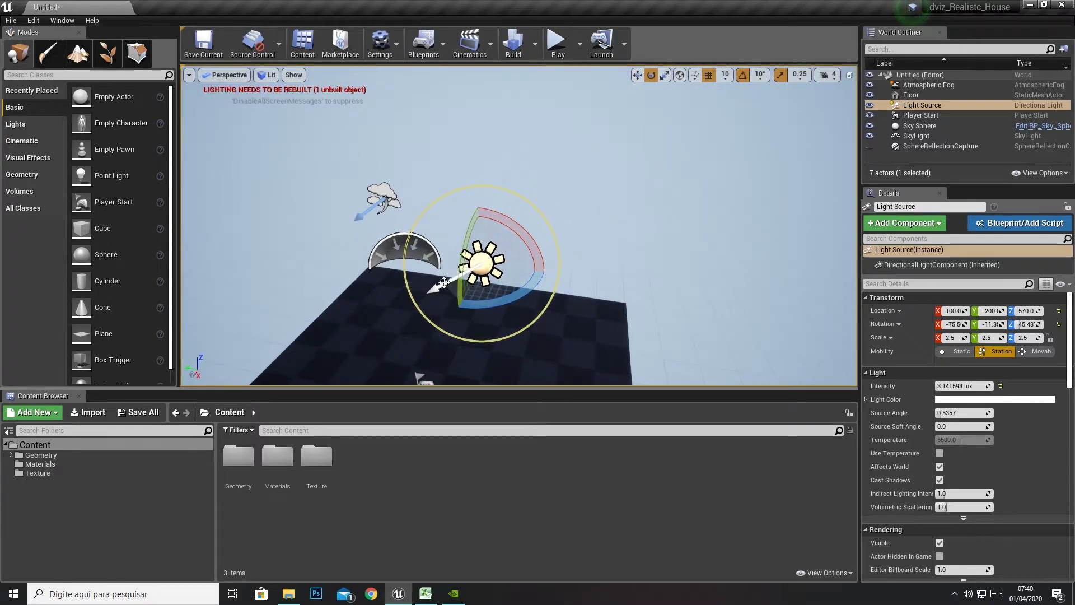
pyautogui.moveTo(480, 259)
pyautogui.mouseDown(button='right')
pyautogui.moveTo(504, 263)
pyautogui.moveTo(482, 247)
pyautogui.mouseUp(button='right')
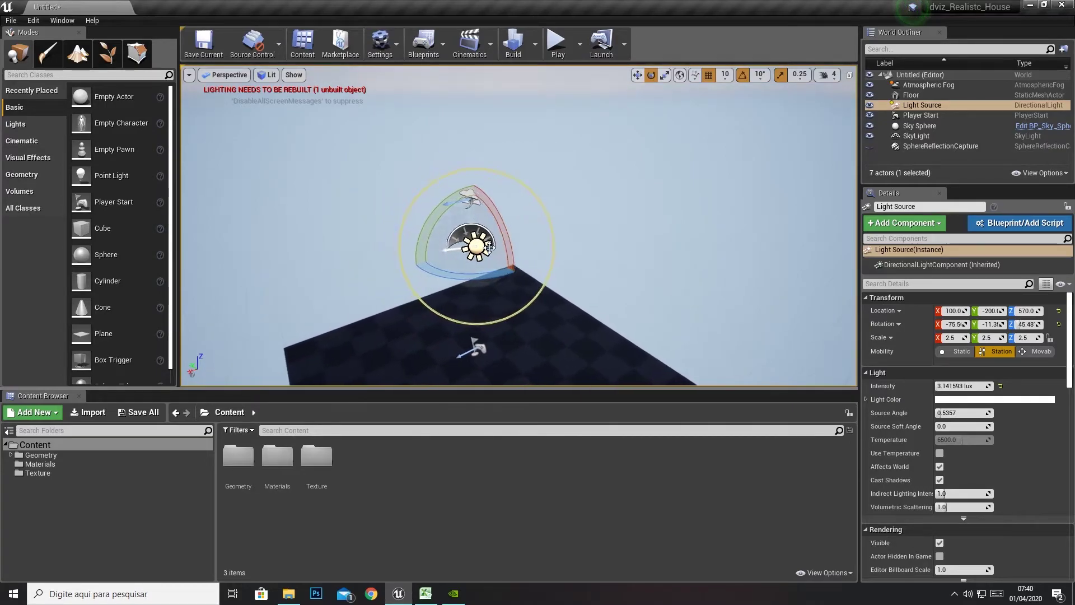
pyautogui.moveTo(552, 213); pyautogui.dragTo(530, 167)
pyautogui.moveTo(530, 167); pyautogui.dragTo(613, 160, button='right')
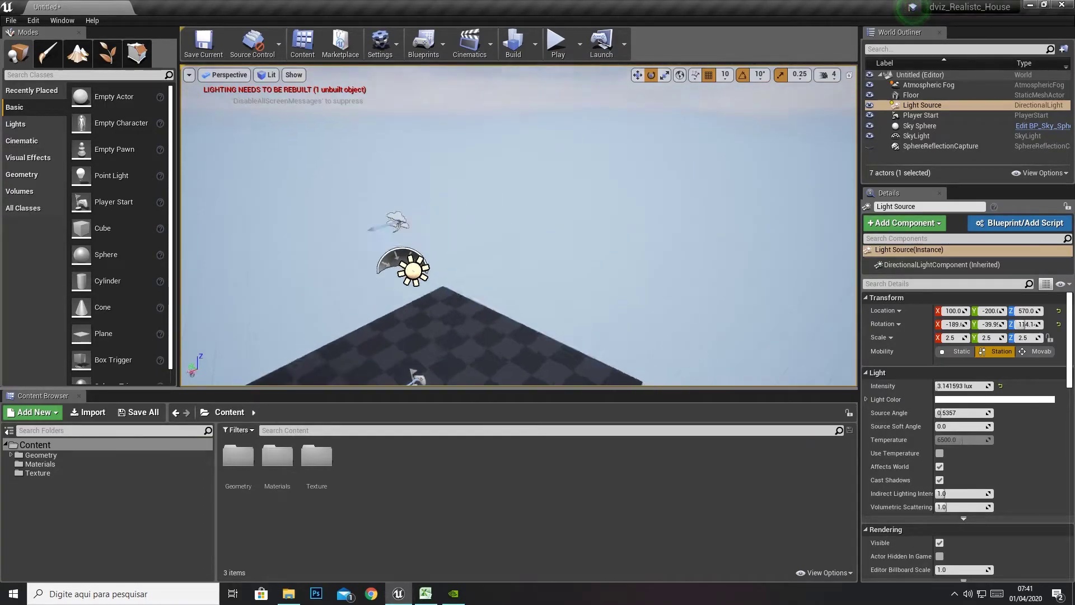
pyautogui.moveTo(612, 160); pyautogui.dragTo(551, 155)
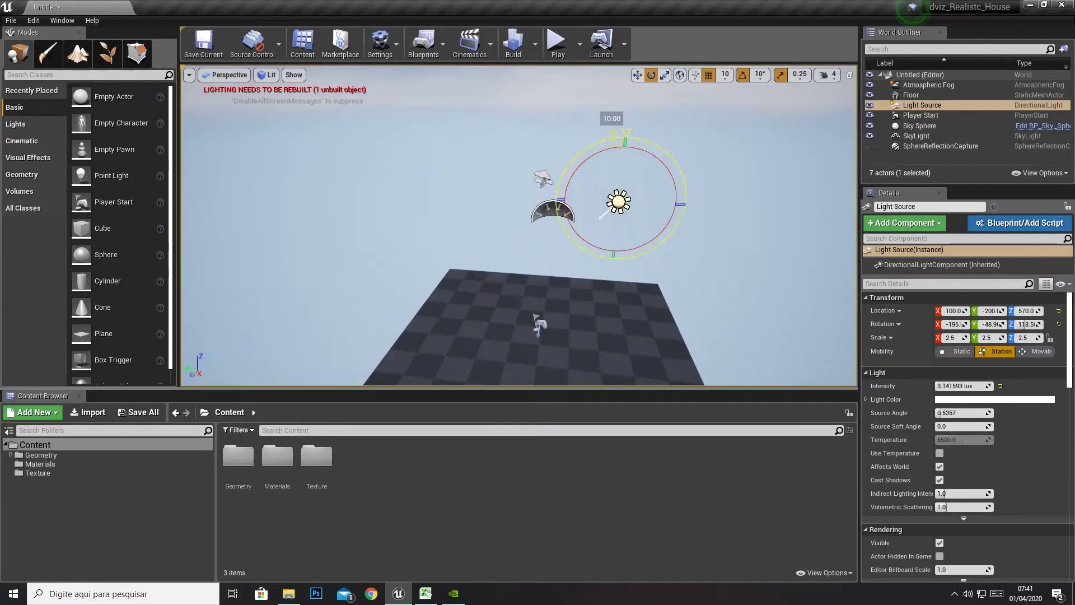
pyautogui.moveTo(551, 155); pyautogui.dragTo(605, 163, button='right')
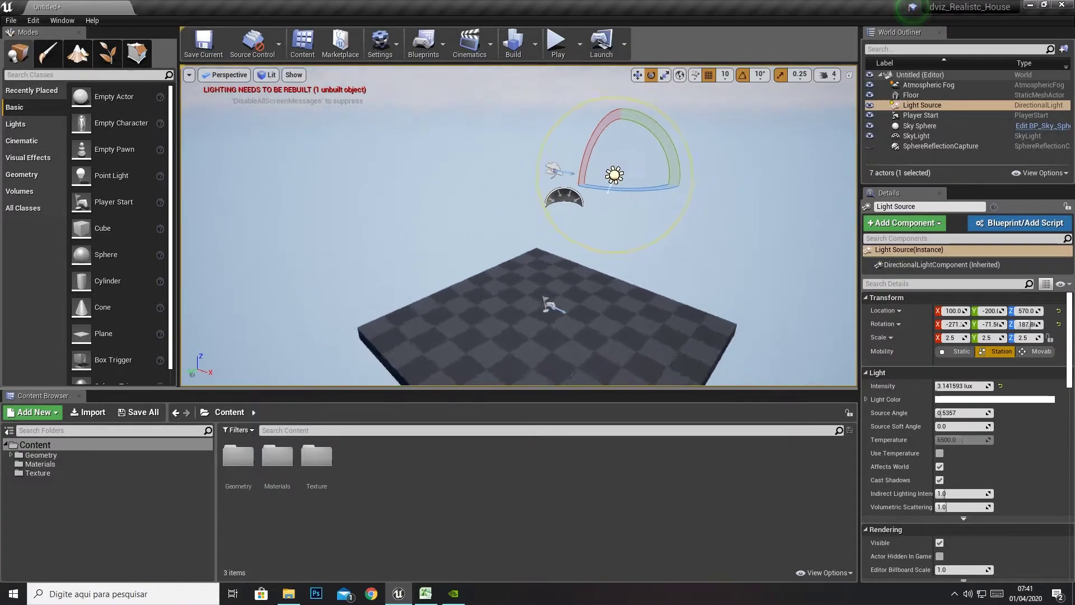
pyautogui.moveTo(656, 173)
pyautogui.mouseDown()
pyautogui.moveTo(650, 208)
pyautogui.moveTo(613, 230)
pyautogui.mouseUp()
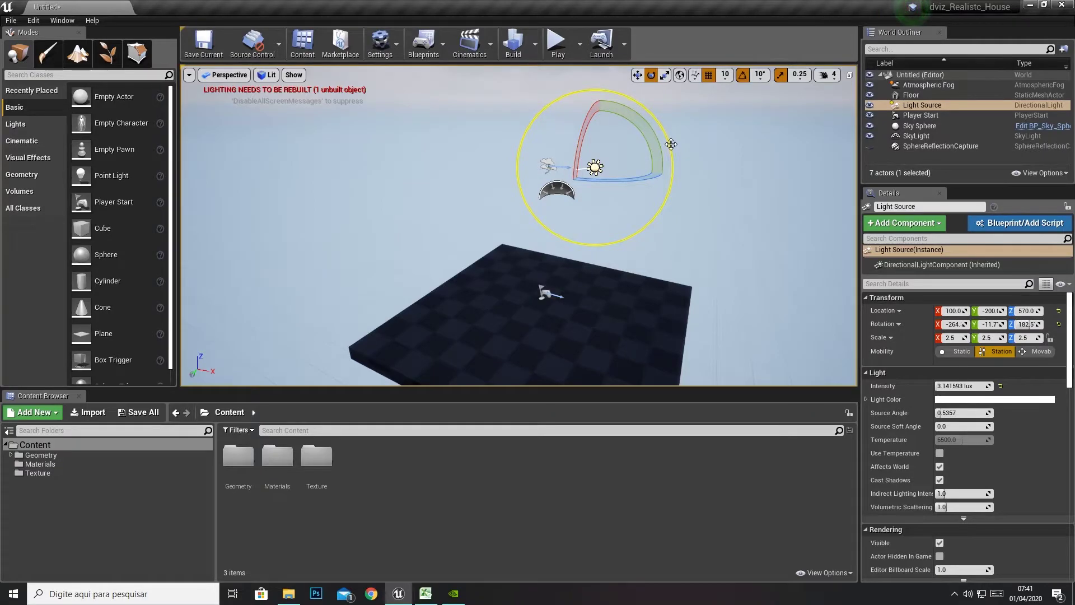
# Refresh the Sky Sphere material and view the resulting orange sky
pyautogui.click(912, 126)
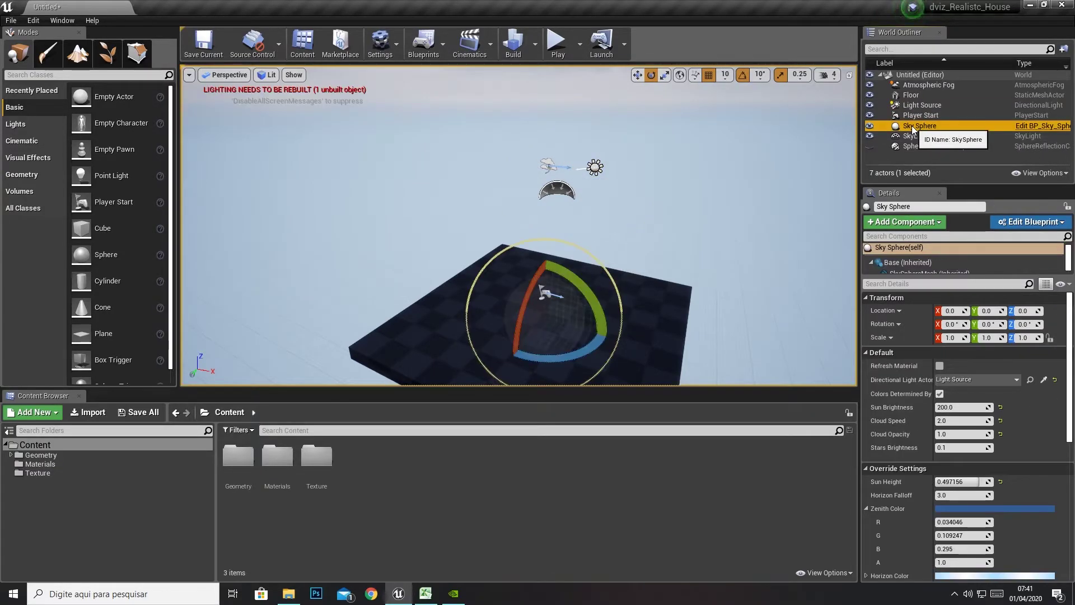
pyautogui.click(939, 366)
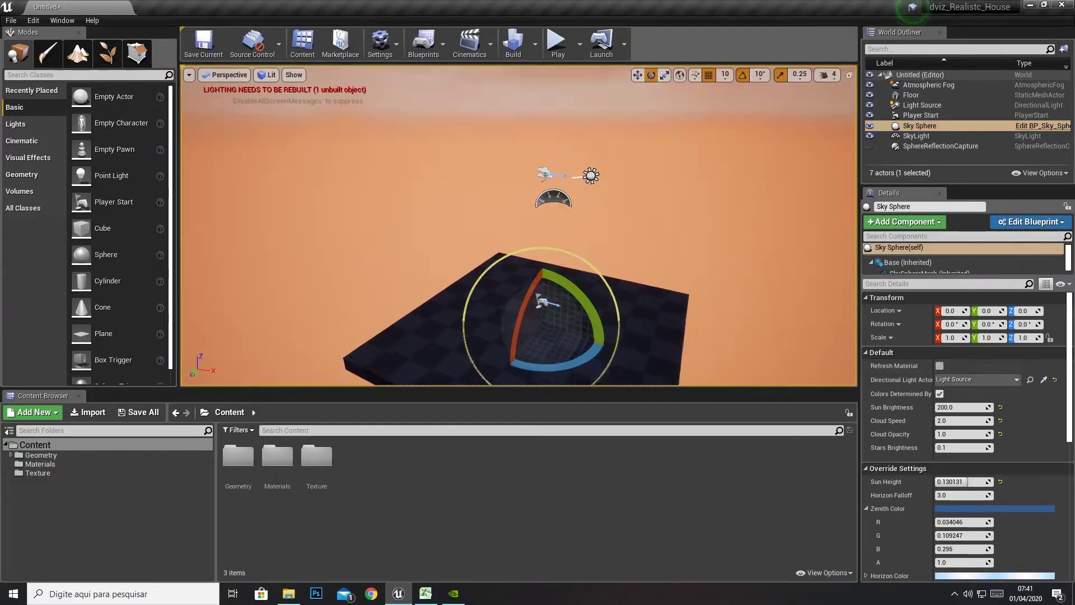
pyautogui.moveTo(519, 224)
pyautogui.mouseDown(button='right')
pyautogui.moveTo(518, 212)
pyautogui.moveTo(518, 241)
pyautogui.moveTo(361, 189)
pyautogui.mouseUp(button='right')
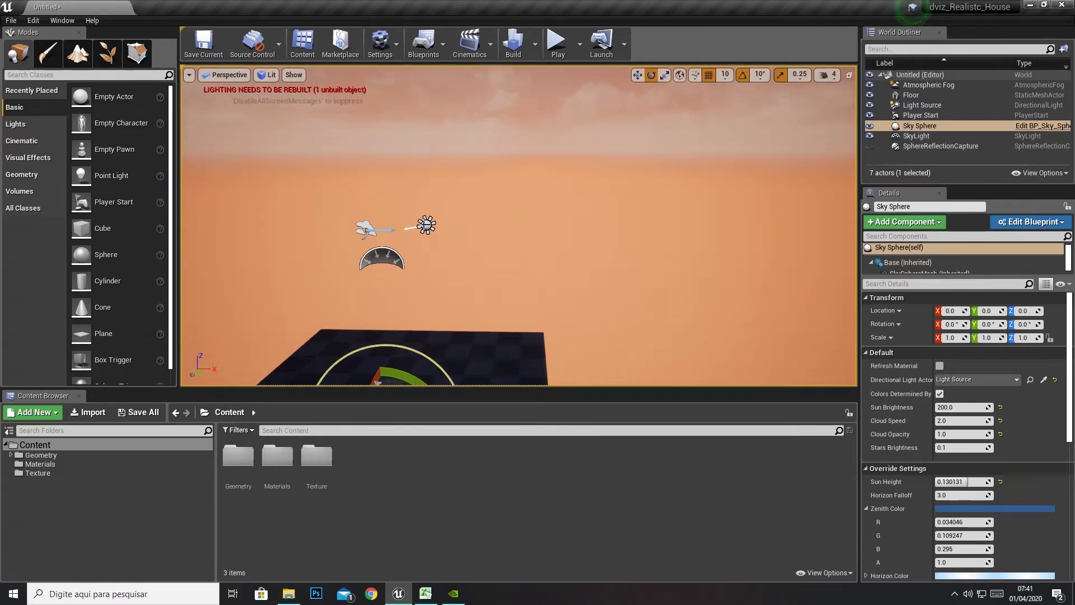
# Refresh the Sky Sphere again after the sun change, giving a blue sky with Sun Height 0.904078
pyautogui.click(425, 224)
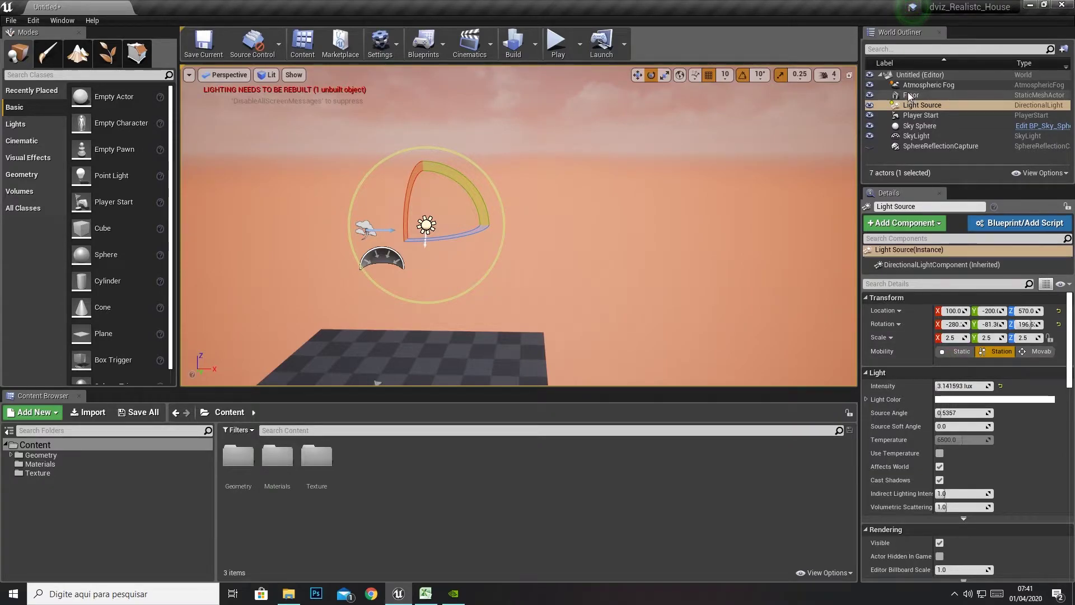
pyautogui.click(914, 127)
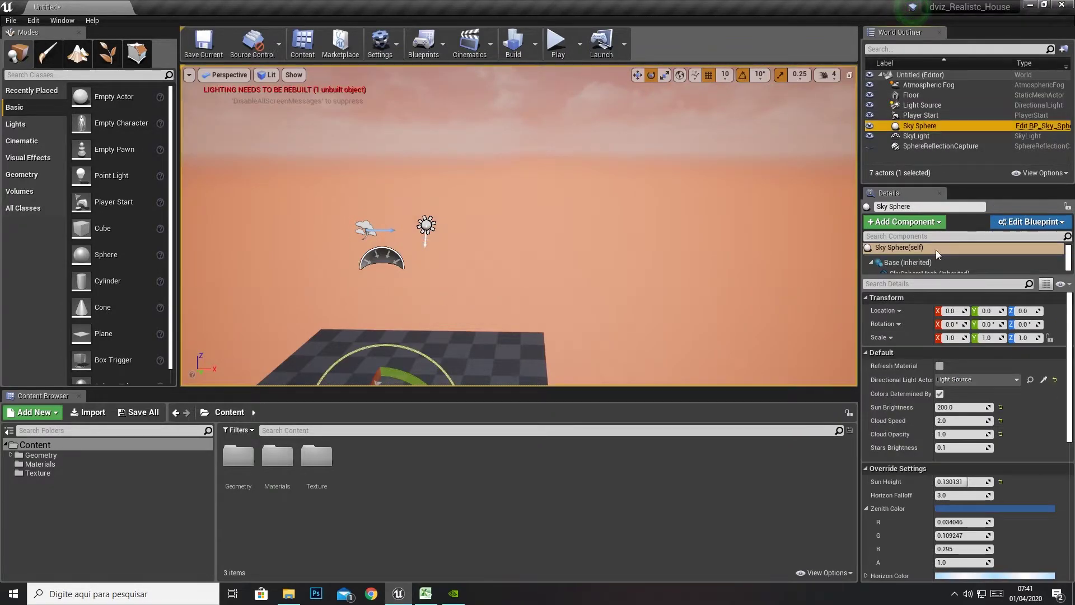
pyautogui.click(939, 365)
pyautogui.moveTo(486, 265); pyautogui.dragTo(481, 264)
pyautogui.scroll(-2, 941, 223)
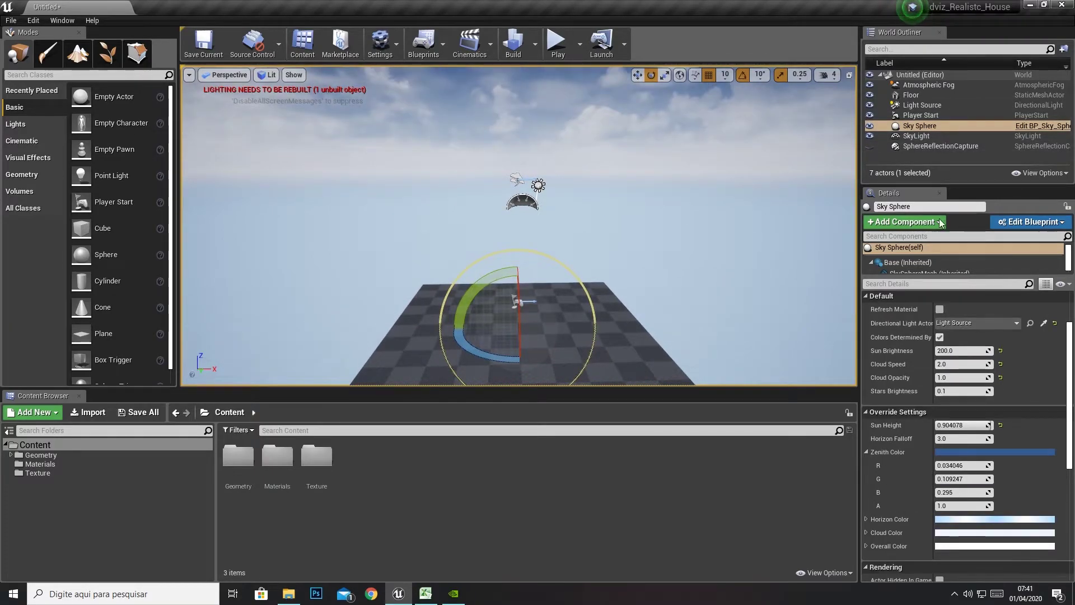
pyautogui.moveTo(840, 336)
pyautogui.mouseDown(button='right')
pyautogui.moveTo(846, 252)
pyautogui.moveTo(651, 255)
pyautogui.moveTo(651, 274)
pyautogui.mouseUp(button='right')
pyautogui.click(962, 365)
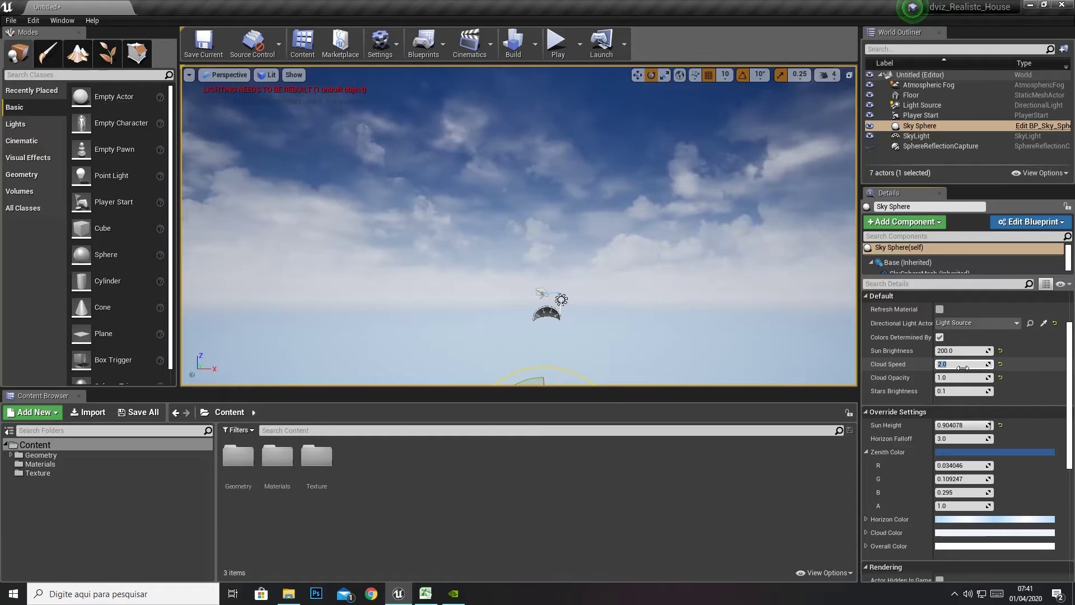
pyautogui.write('50')
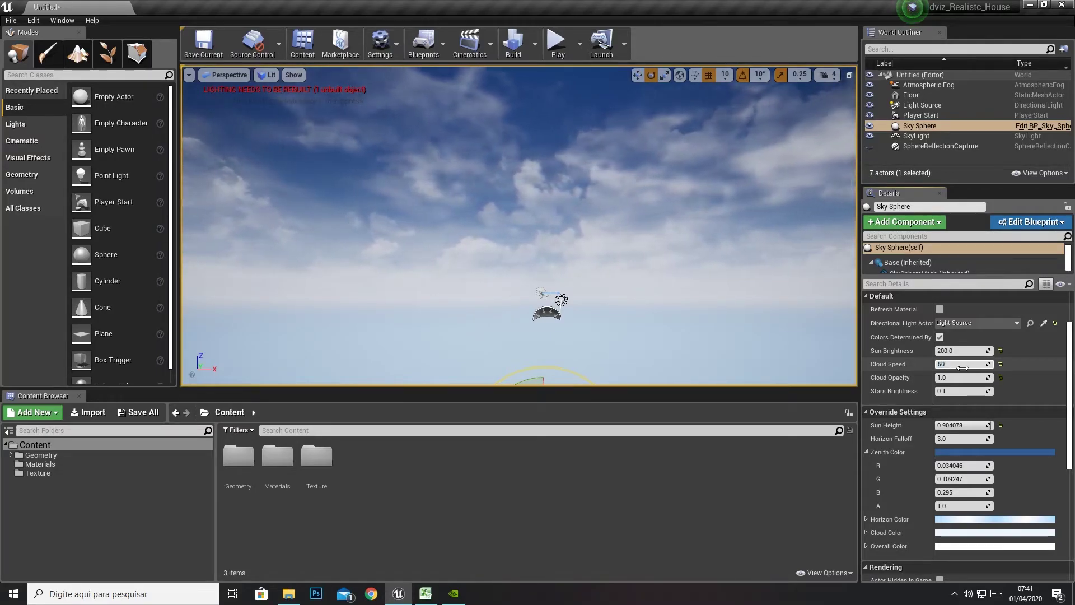
pyautogui.write('00')
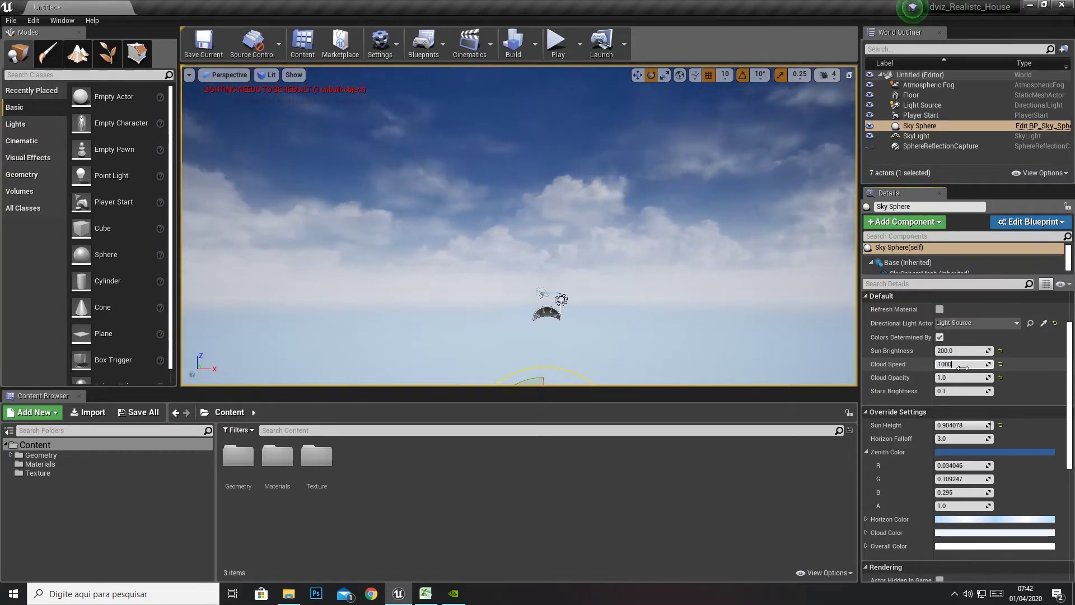
pyautogui.write('0.0')
pyautogui.press('Return')
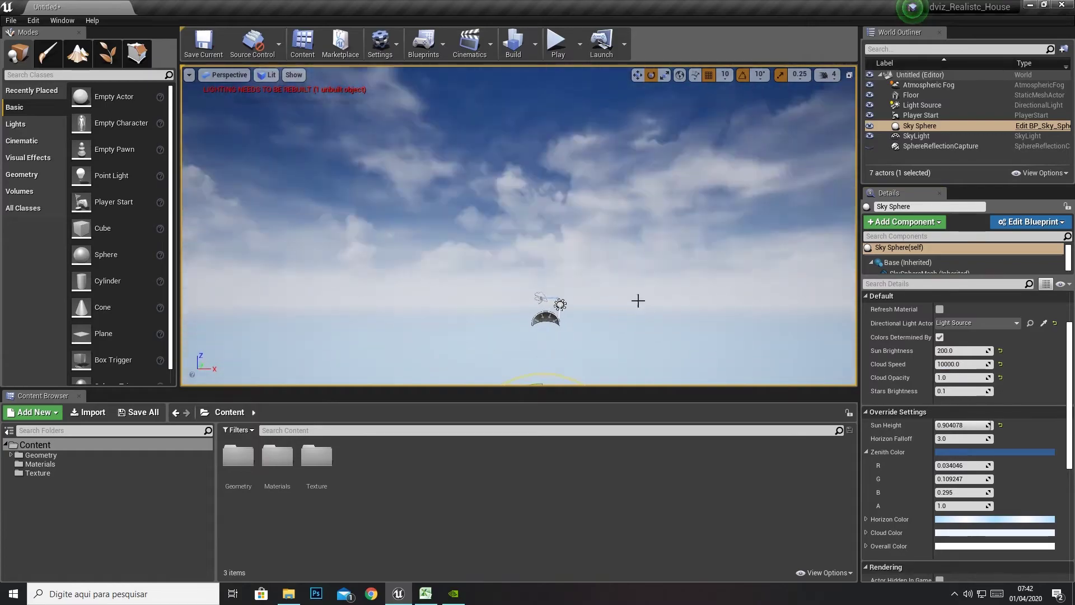
pyautogui.hotkey('ctrl', 'z')
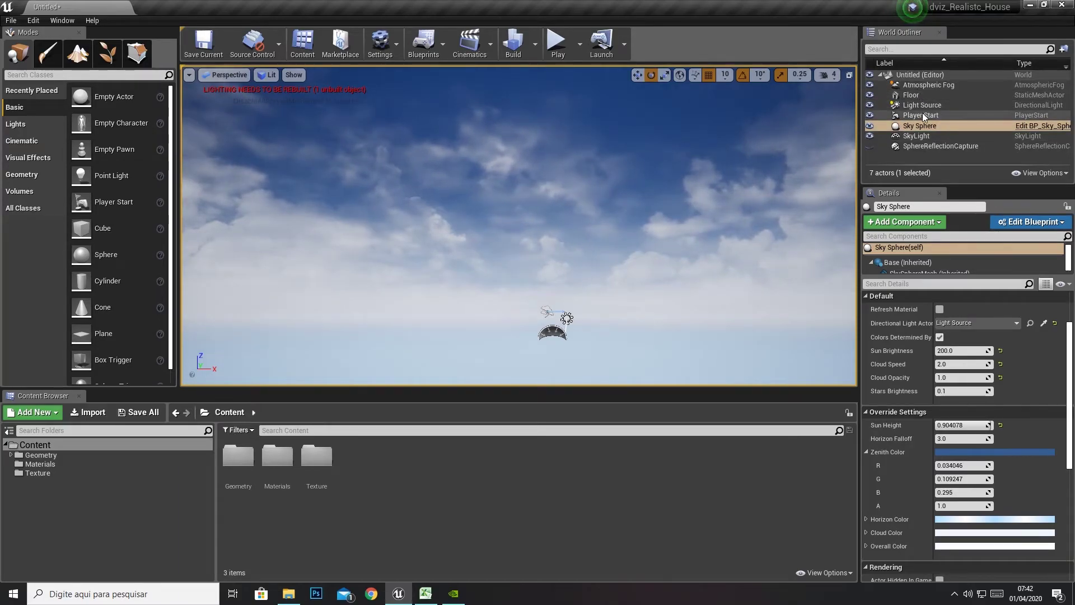
# Focus on the Player Start and run a quick play-in-editor test
pyautogui.doubleClick(922, 115)
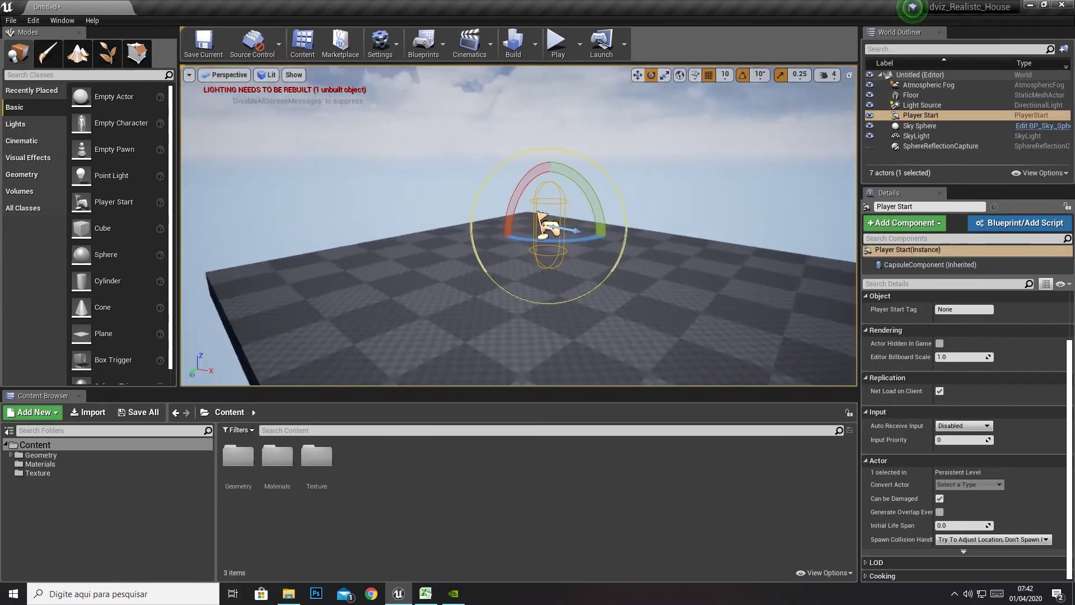
pyautogui.keyDown('alt'); pyautogui.moveTo(549, 229); pyautogui.dragTo(504, 199); pyautogui.keyUp('alt')
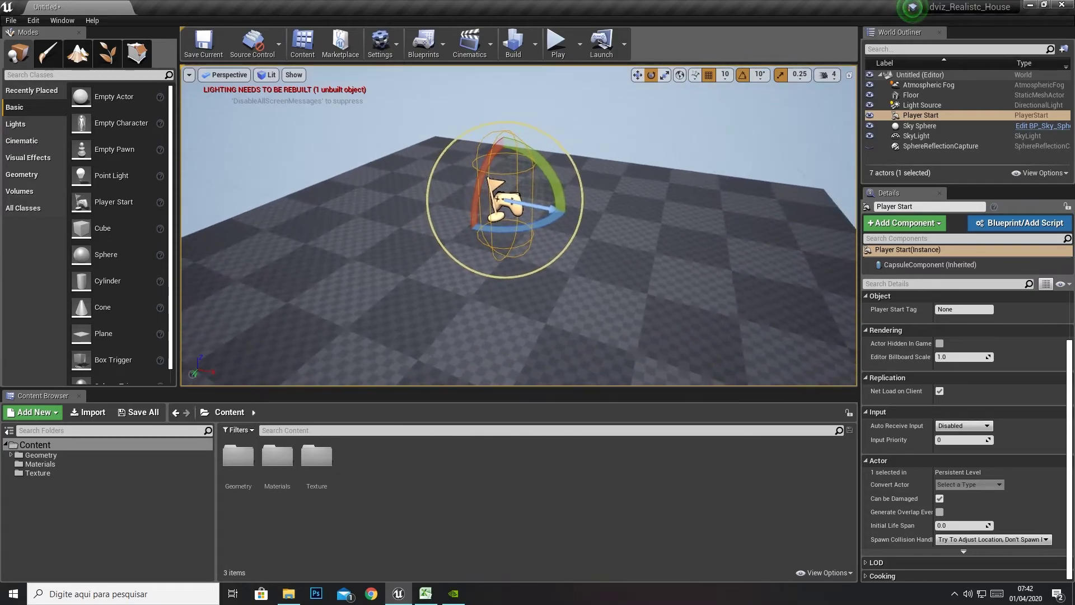
pyautogui.click(559, 55)
pyautogui.press('Escape')
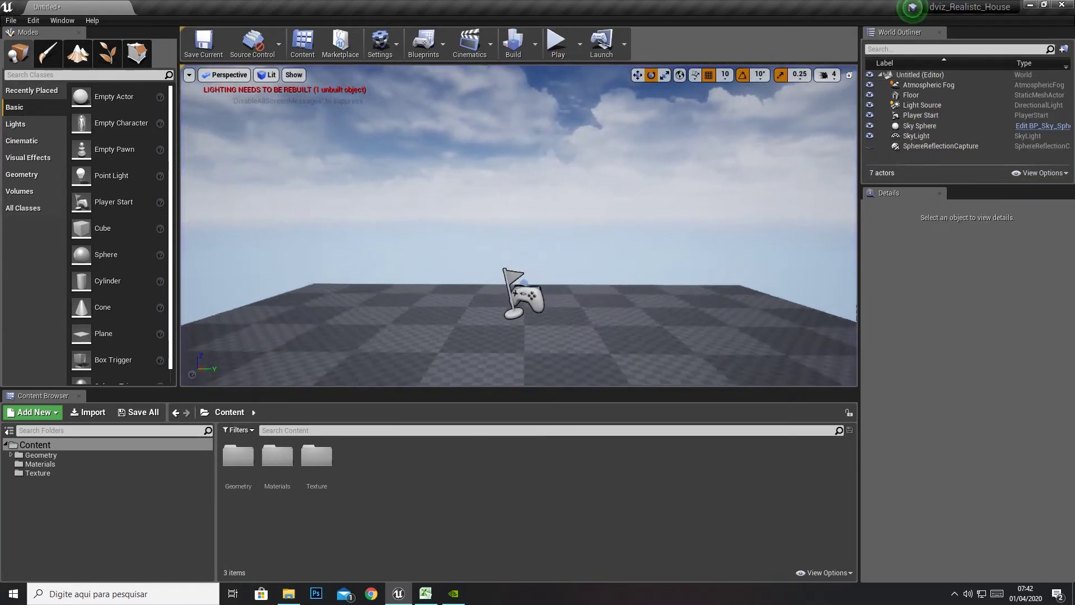
pyautogui.moveTo(548, 201); pyautogui.dragTo(521, 222)
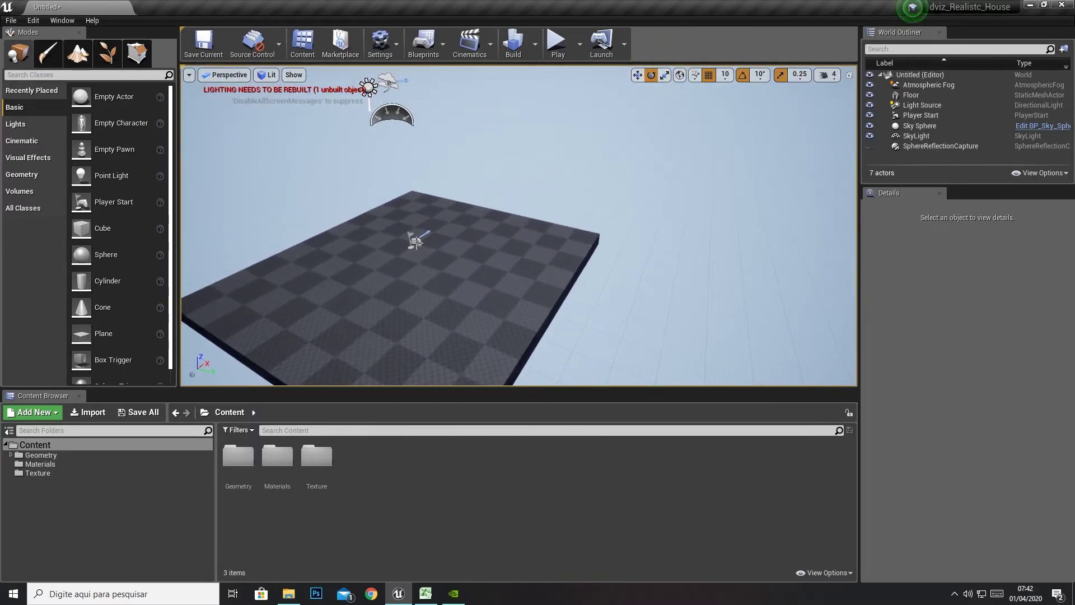
# Switch to the translate gizmo and frame the selected Player Start
pyautogui.click(416, 243)
pyautogui.click(567, 202)
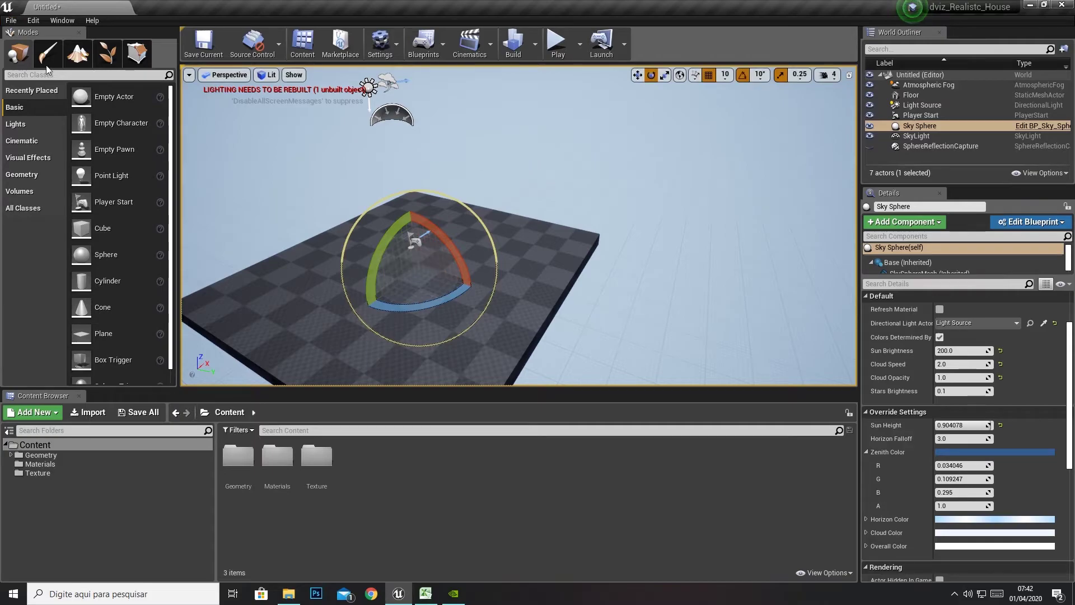
pyautogui.press('w')
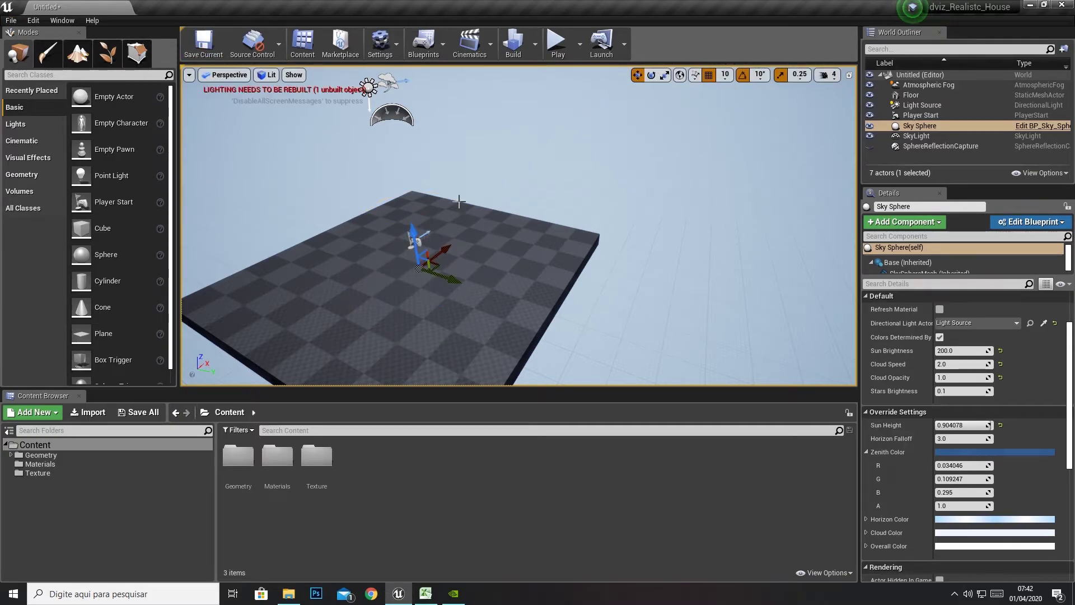
pyautogui.scroll(2, 419, 239)
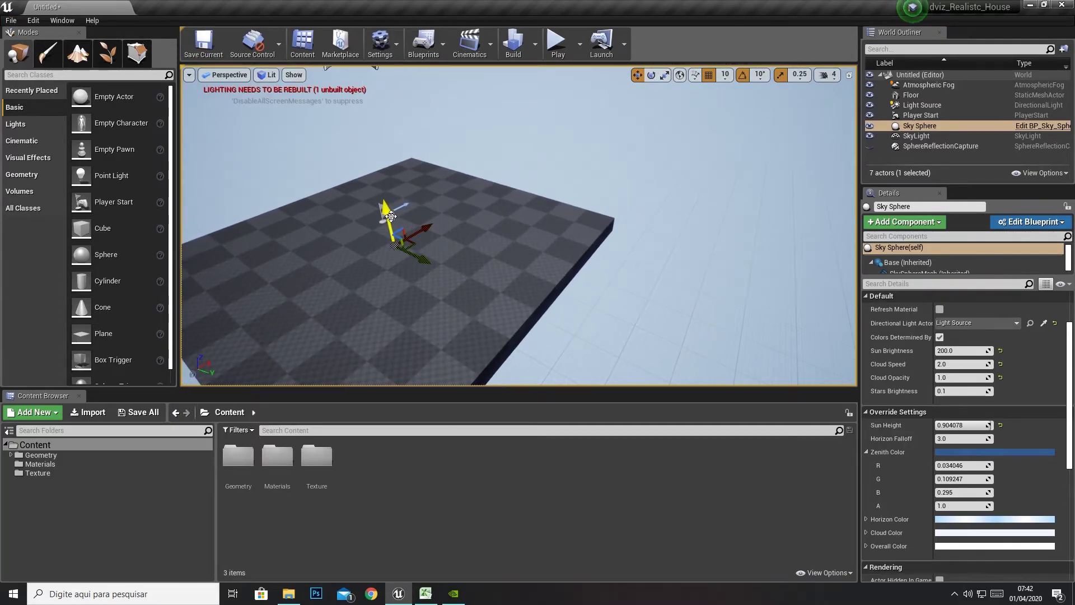
pyautogui.click(395, 228)
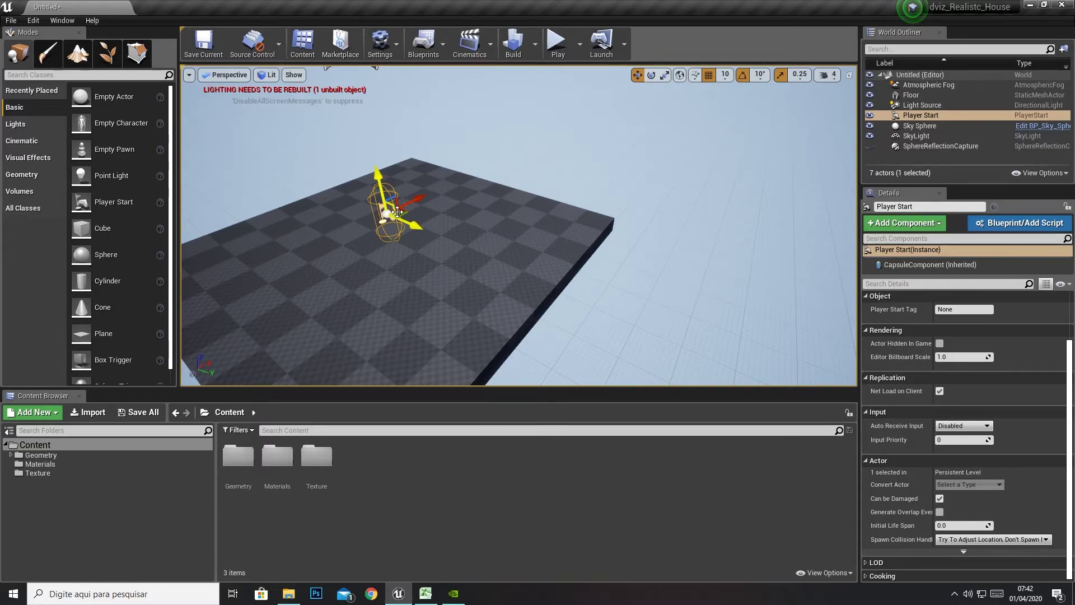
pyautogui.press('f')
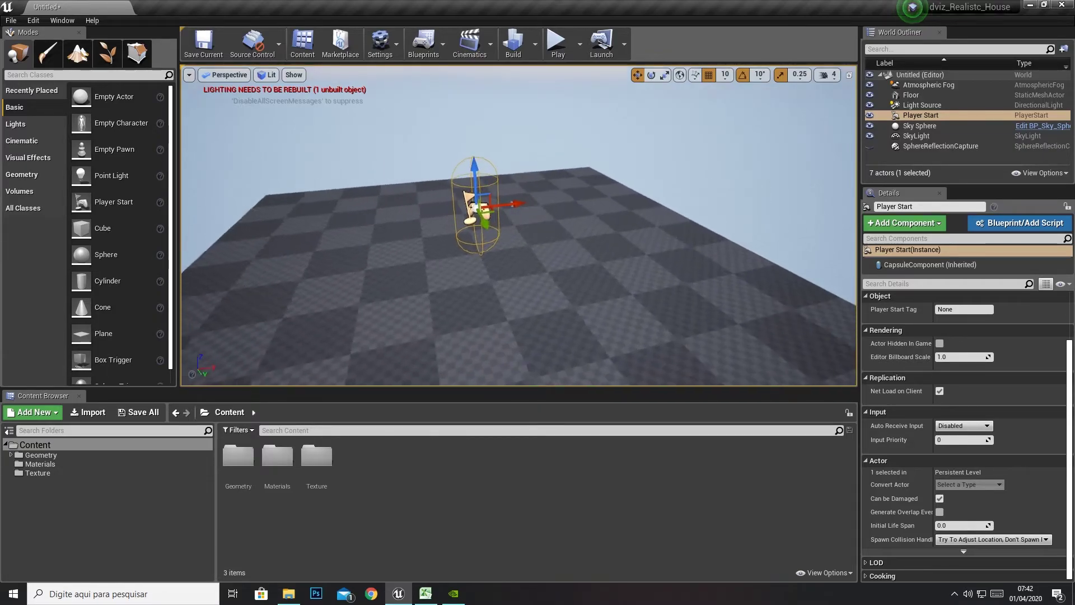
pyautogui.keyDown('alt'); pyautogui.moveTo(434, 218); pyautogui.dragTo(527, 159); pyautogui.keyUp('alt')
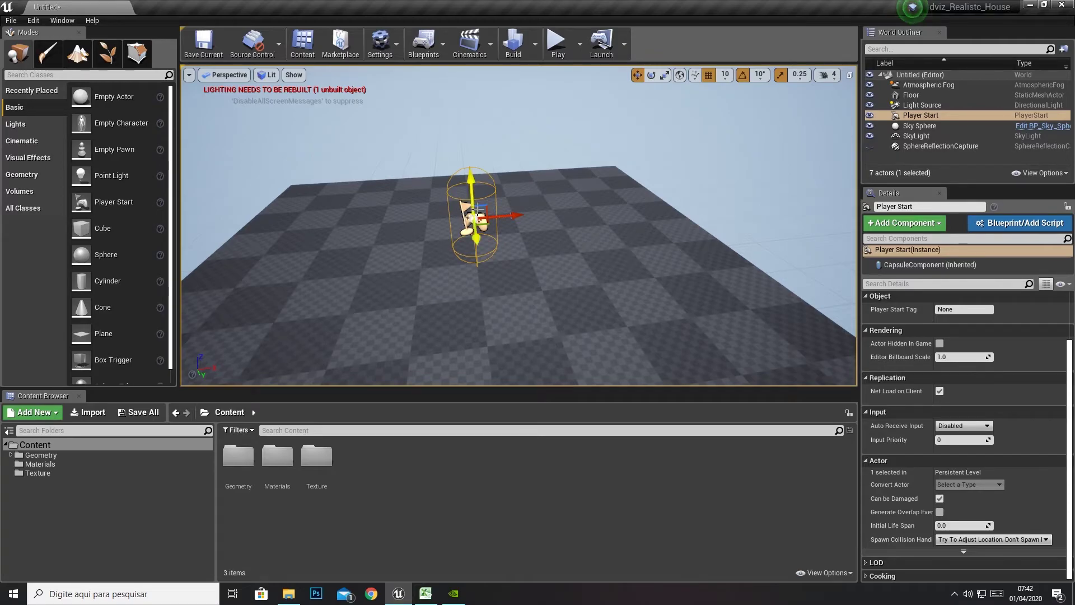
# Run a short play-in-editor session and end it
pyautogui.click(556, 42)
pyautogui.click(511, 247)
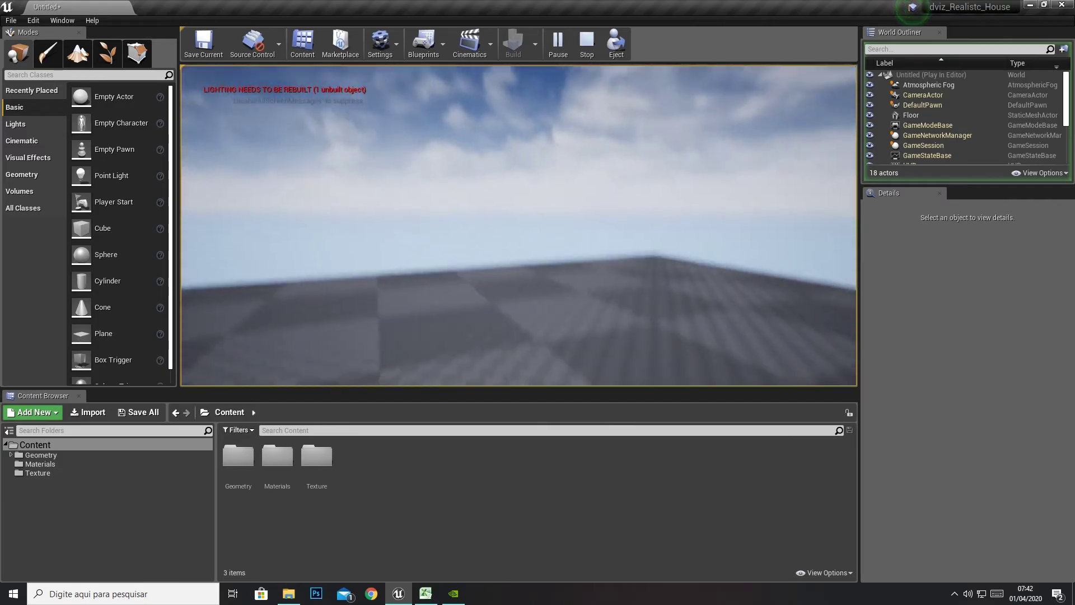
pyautogui.press('Escape')
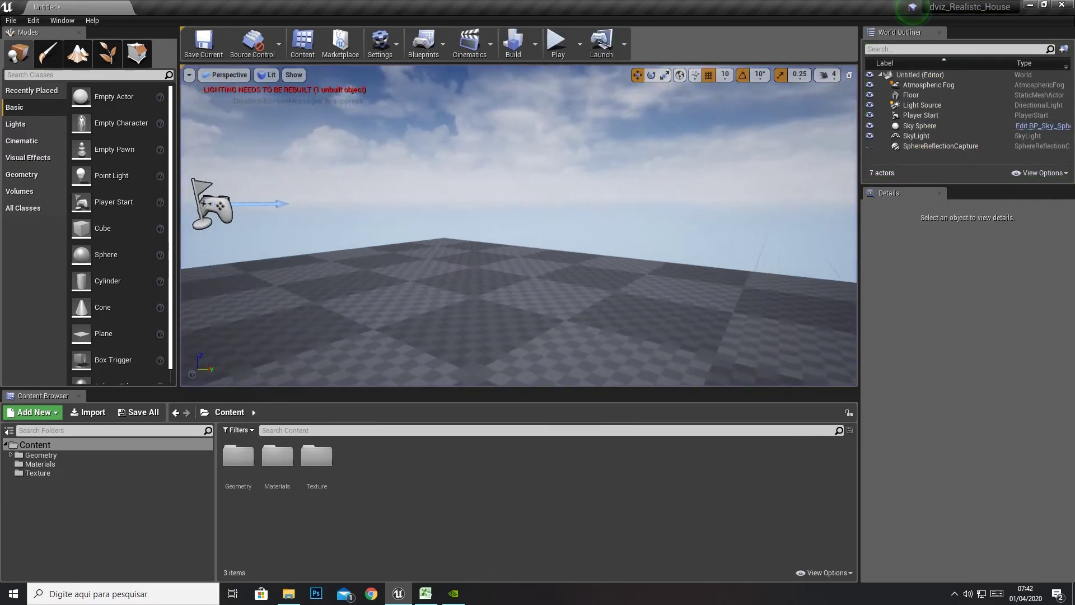
# Move the Player Start to the floor's left edge, turn it about 50°, and play
pyautogui.click(499, 314)
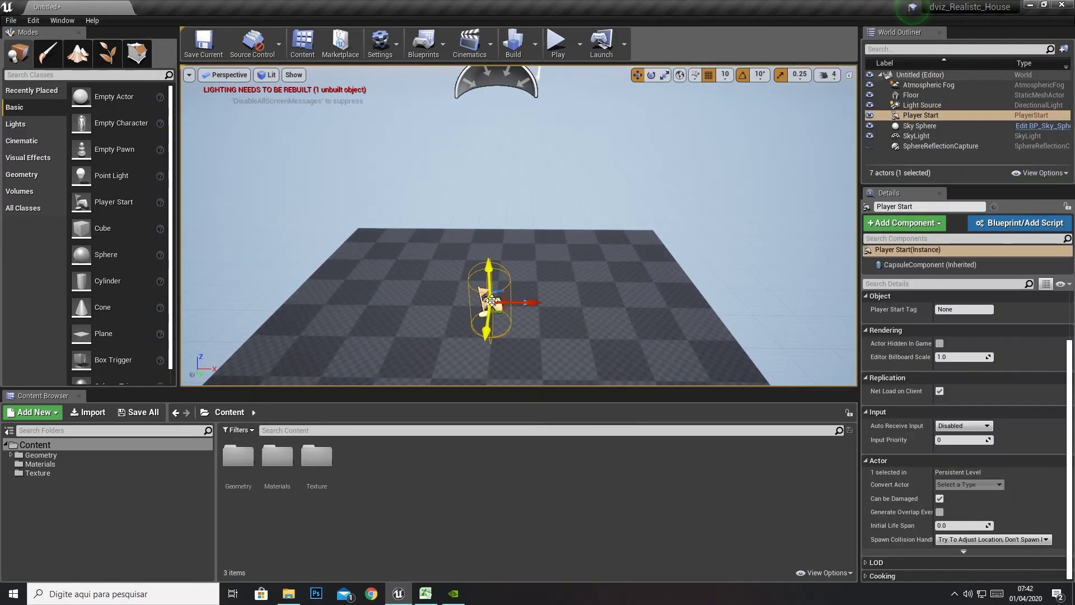
pyautogui.click(590, 148)
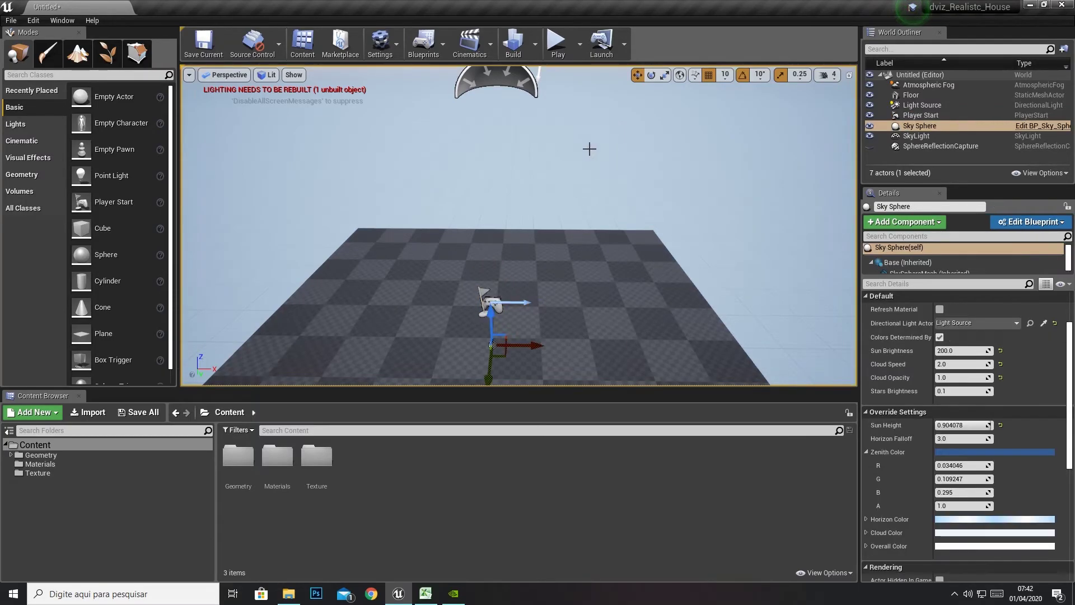
pyautogui.click(493, 302)
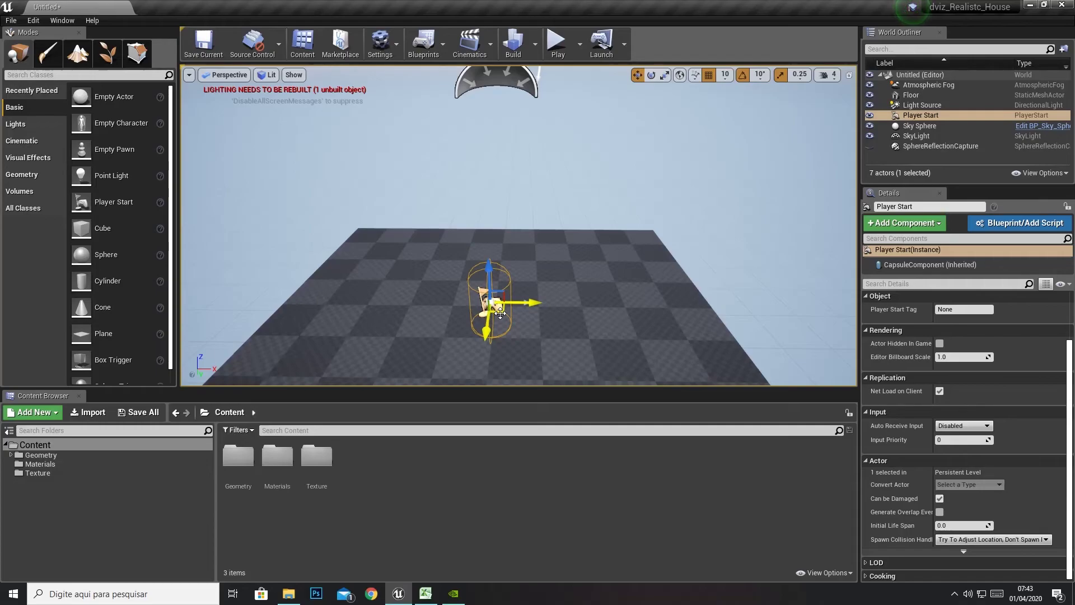
pyautogui.moveTo(500, 313); pyautogui.dragTo(380, 233)
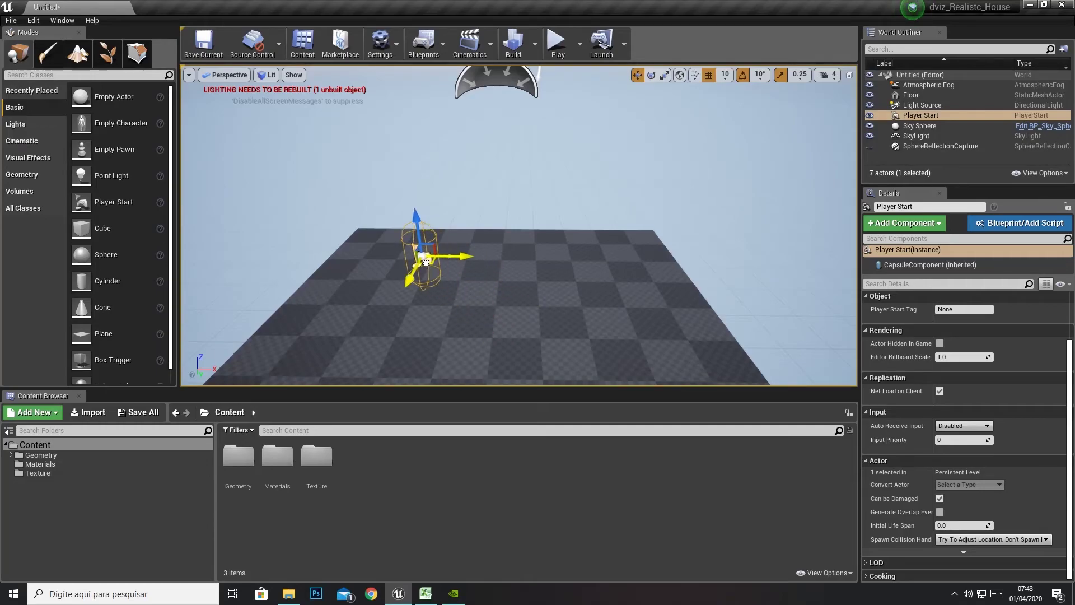
pyautogui.click(651, 75)
pyautogui.moveTo(431, 247); pyautogui.dragTo(417, 255)
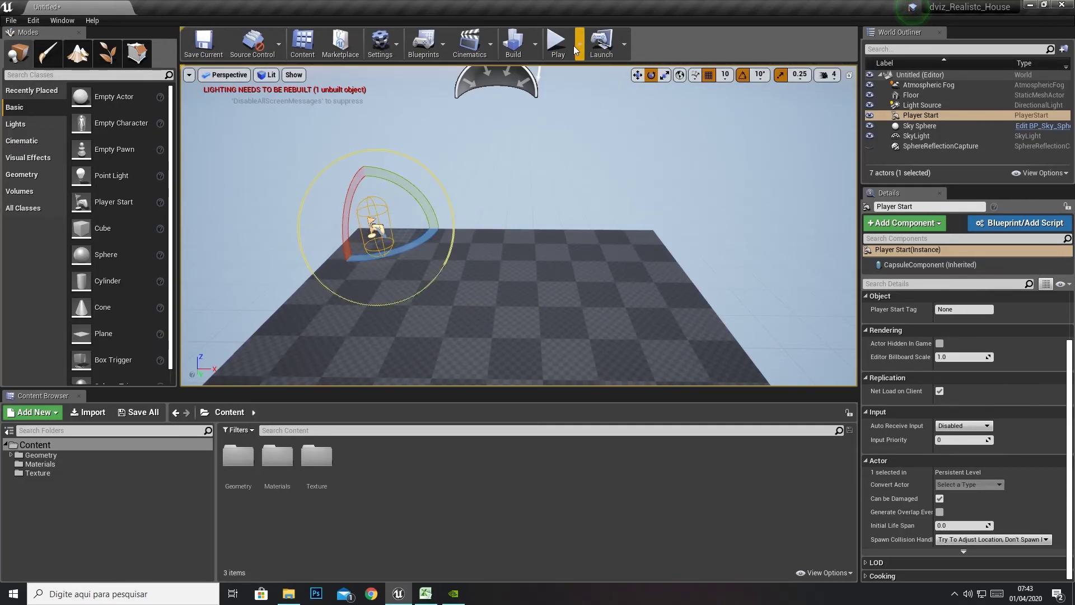
pyautogui.click(556, 42)
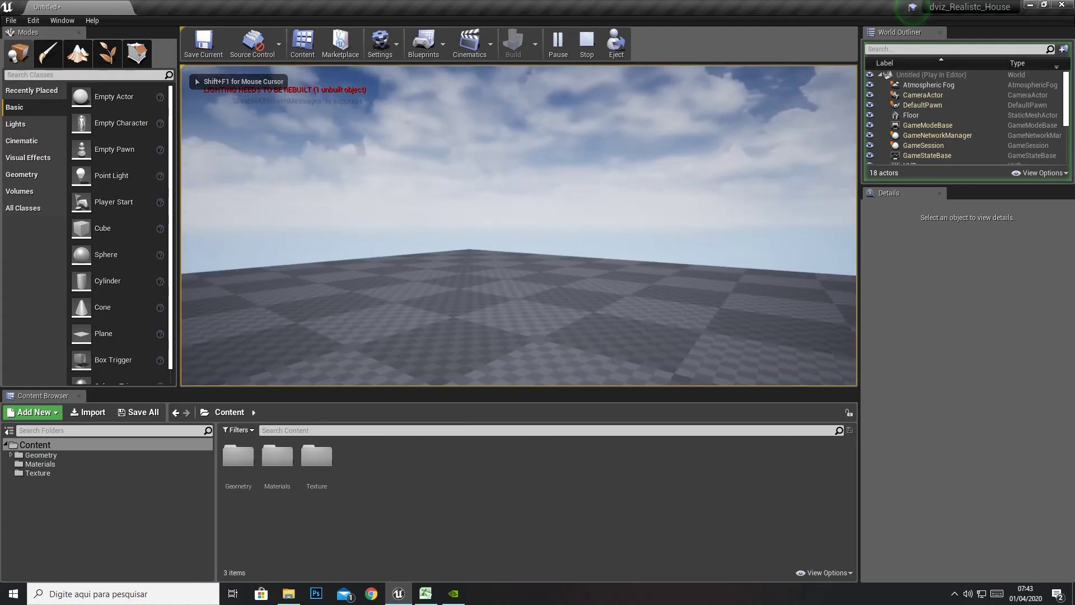
# Stop the play session and reselect the Player Start at the floor's edge
pyautogui.press('Escape')
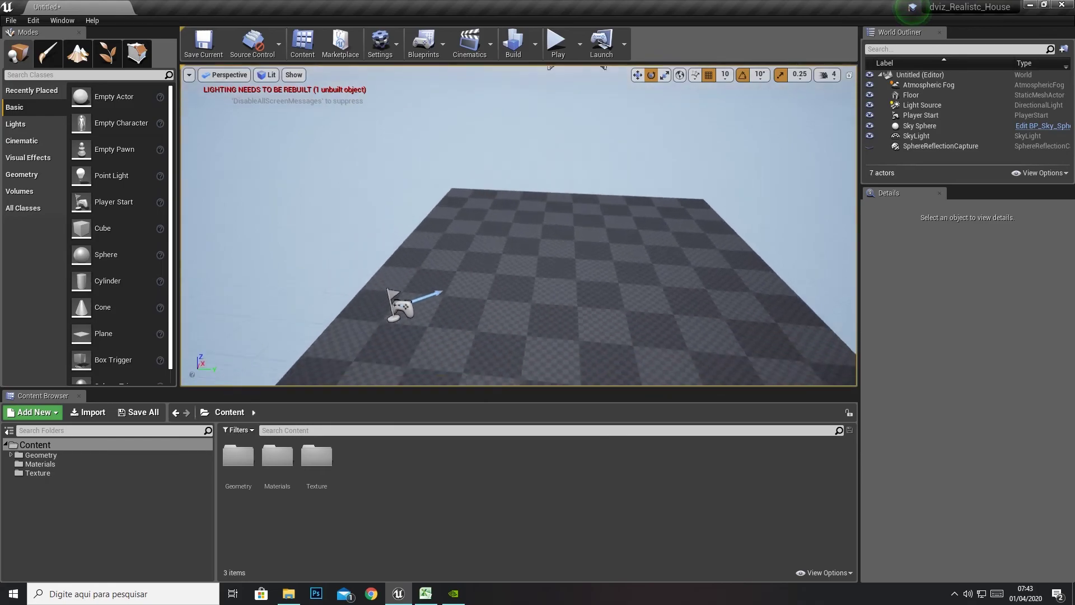
pyautogui.click(393, 250)
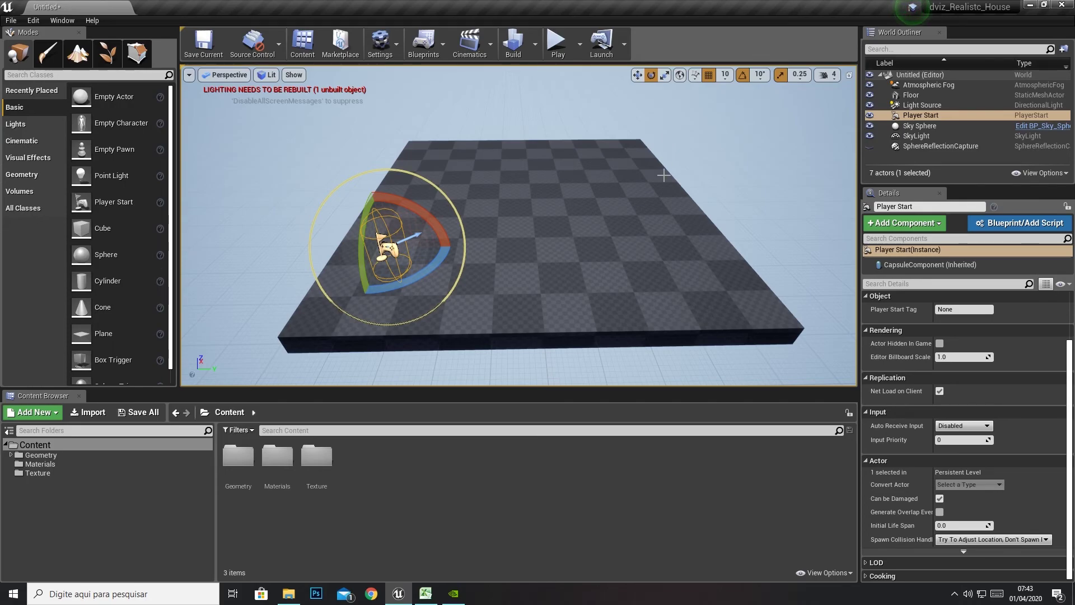
pyautogui.moveTo(616, 179); pyautogui.dragTo(616, 179, button='right')
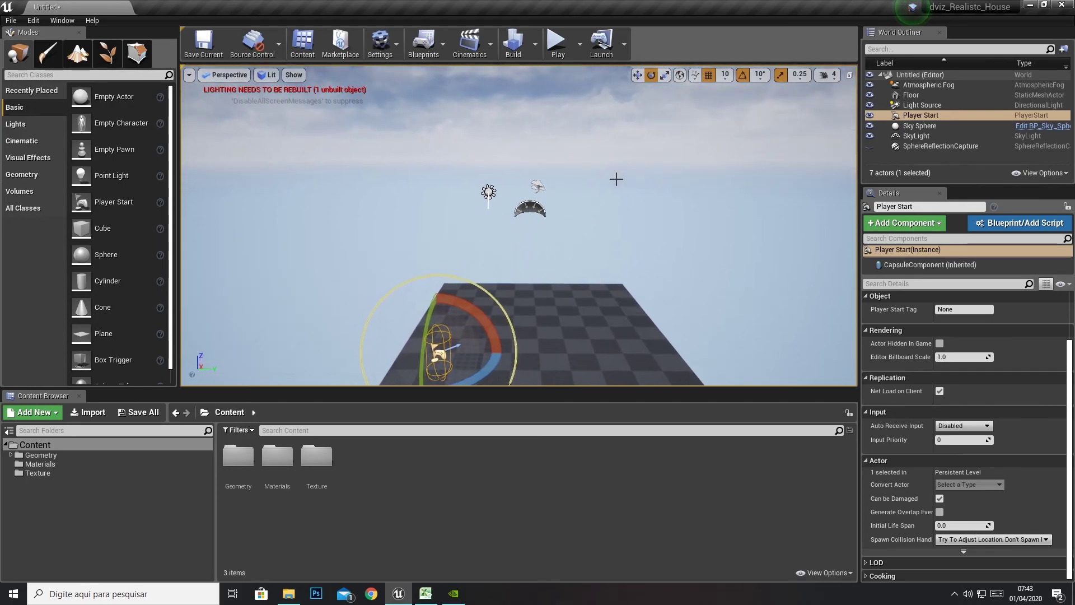
# Rotate the Light Source to a new sun angle, then select the Sky Sphere
pyautogui.click(488, 192)
pyautogui.moveTo(525, 151)
pyautogui.mouseDown()
pyautogui.moveTo(512, 130)
pyautogui.moveTo(585, 159)
pyautogui.mouseUp()
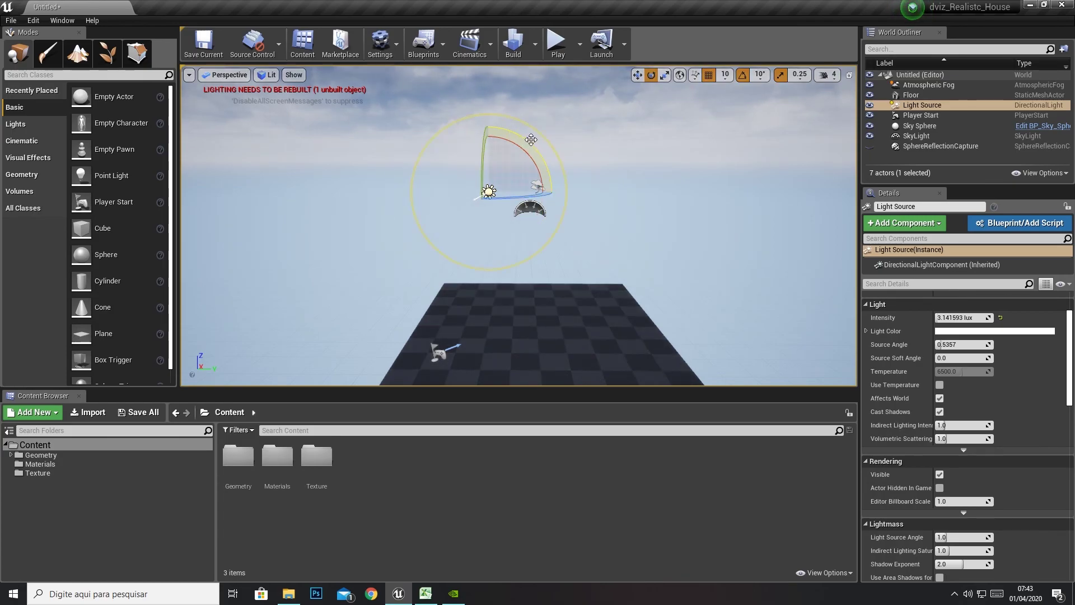
pyautogui.click(588, 152)
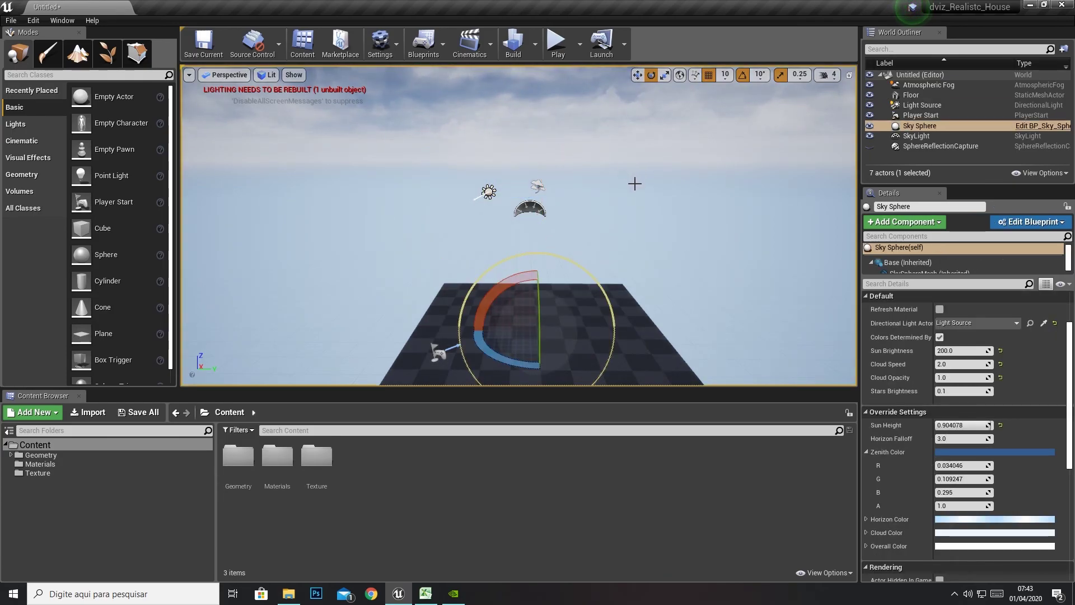
pyautogui.scroll(-5, 634, 184)
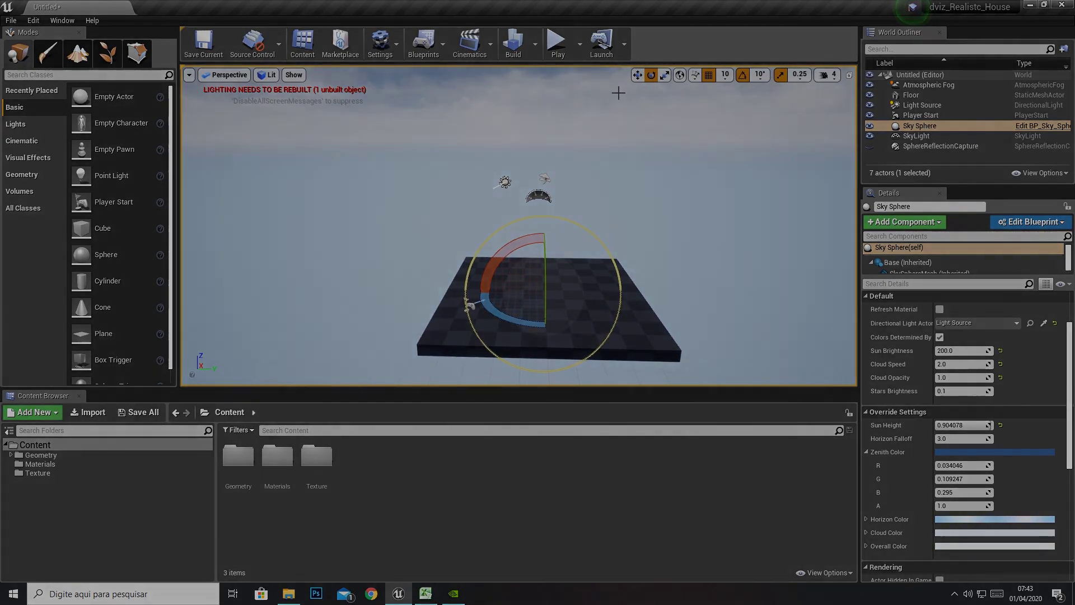